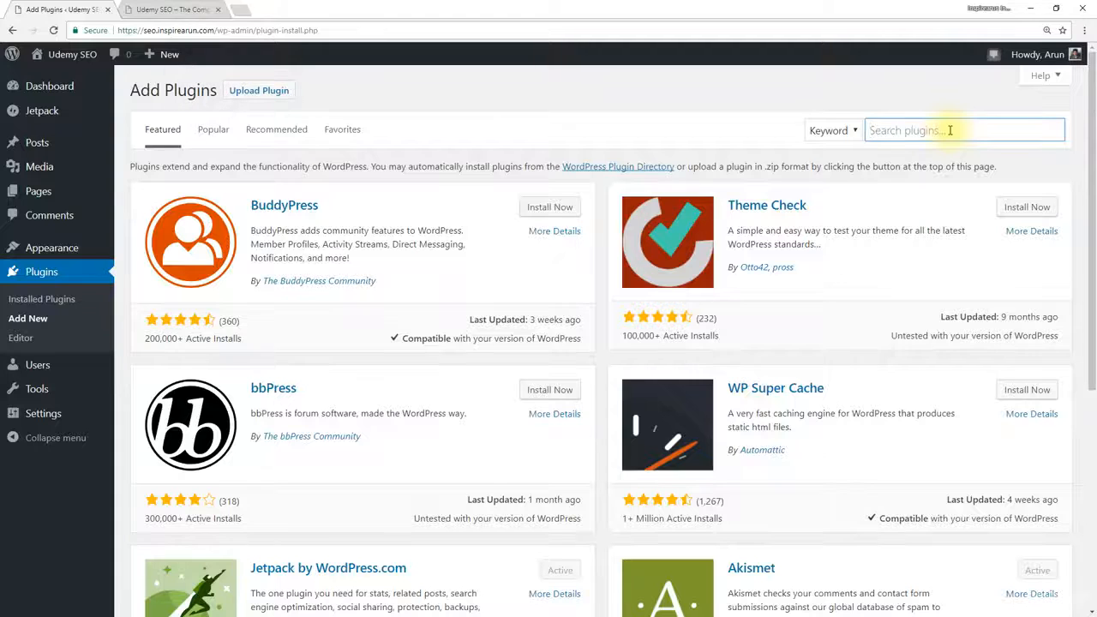
Search the plugin directory for "total cache", then install and activate the W3 Total Cache plugin.
{"action": "type", "text": "total cache"}
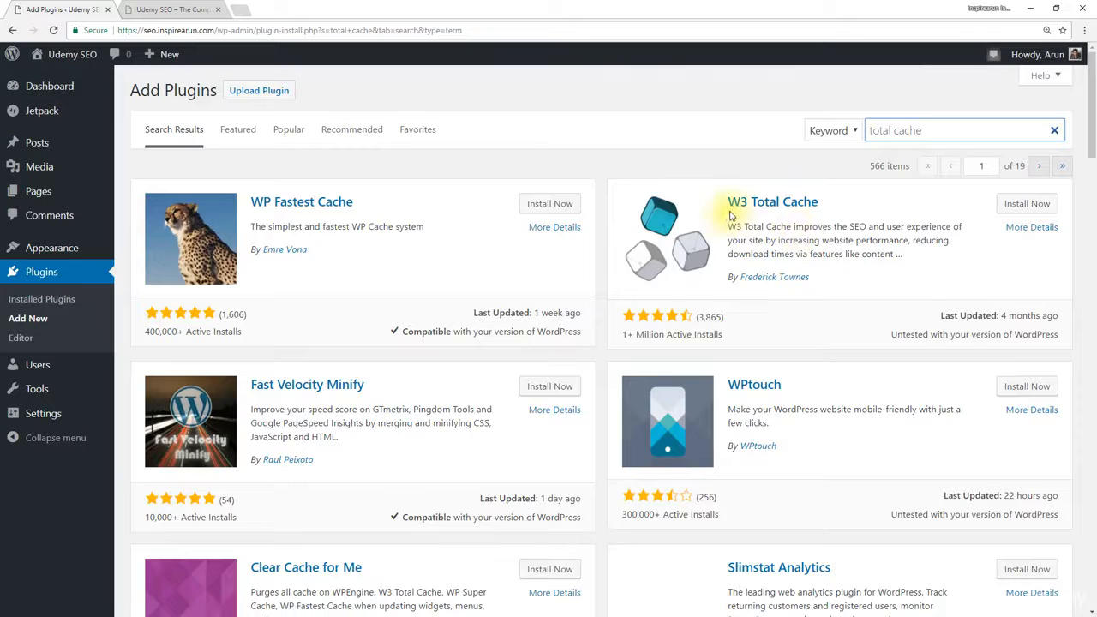
{"action": "left_click", "coordinate": [1037, 206]}
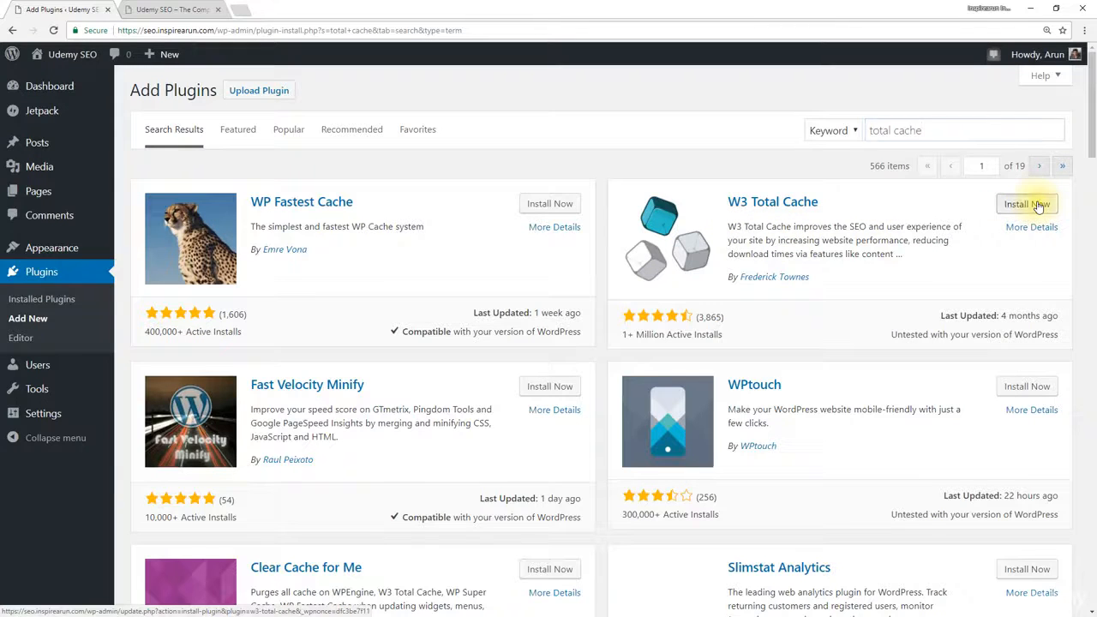
{"action": "left_click", "coordinate": [1034, 205]}
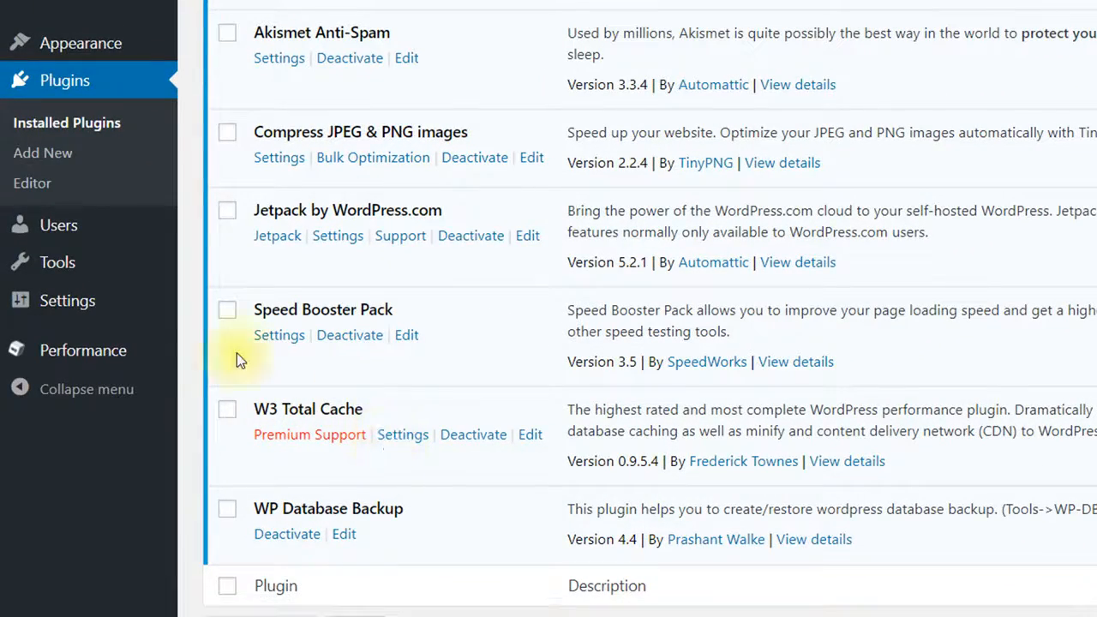
Open the General Settings of W3 Total Cache and dismiss the support and newsletter dialog without saving.
{"action": "mouse_move", "coordinate": [30, 360]}
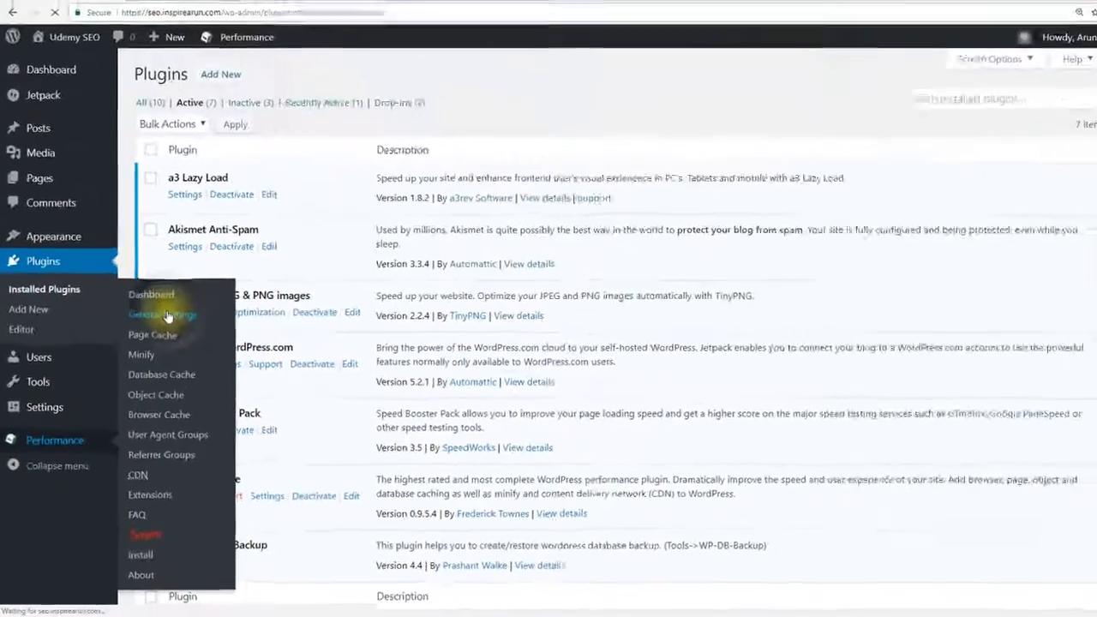
{"action": "left_click", "coordinate": [253, 163]}
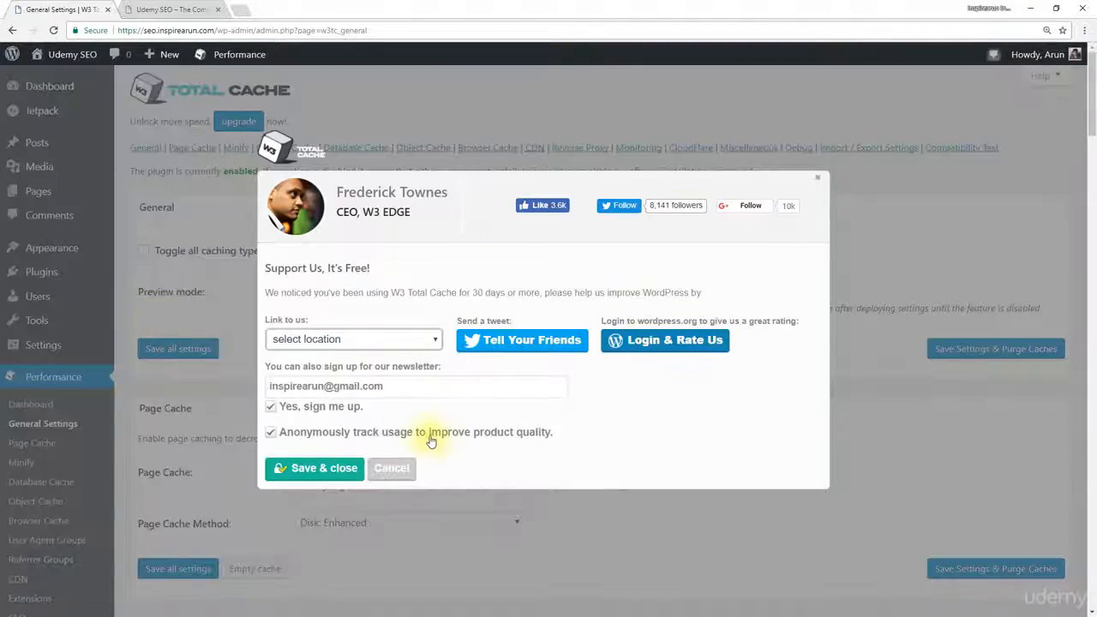
{"action": "left_click", "coordinate": [391, 469]}
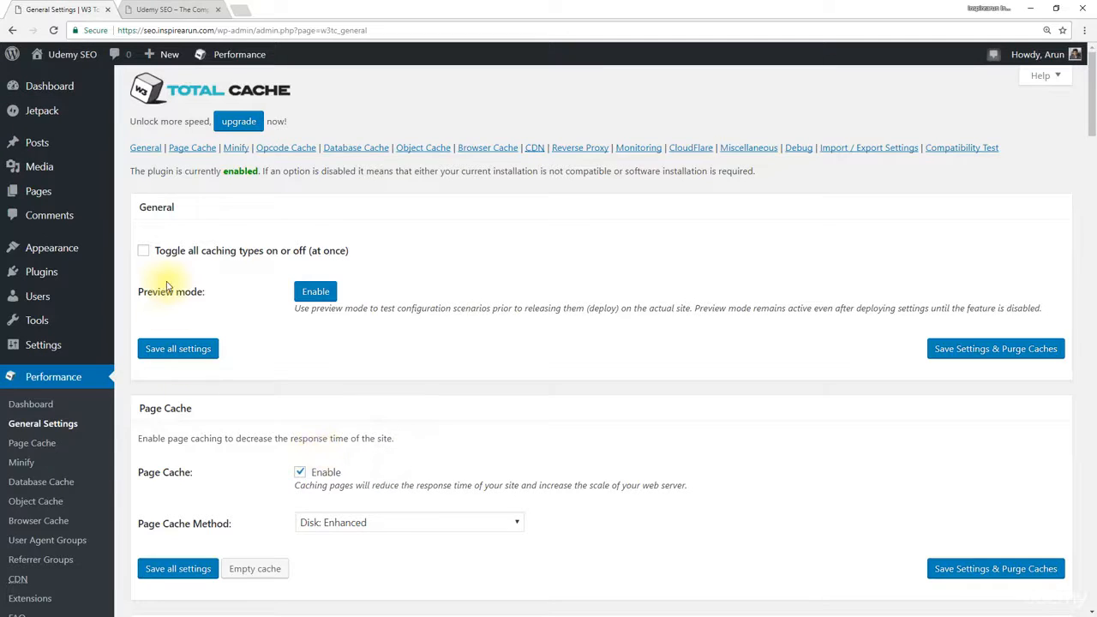
Review the available page cache methods for Disk: Enhanced alternatives and disable Minify.
{"action": "scroll", "coordinate": [167, 287], "scroll_direction": "down", "scroll_amount": 3}
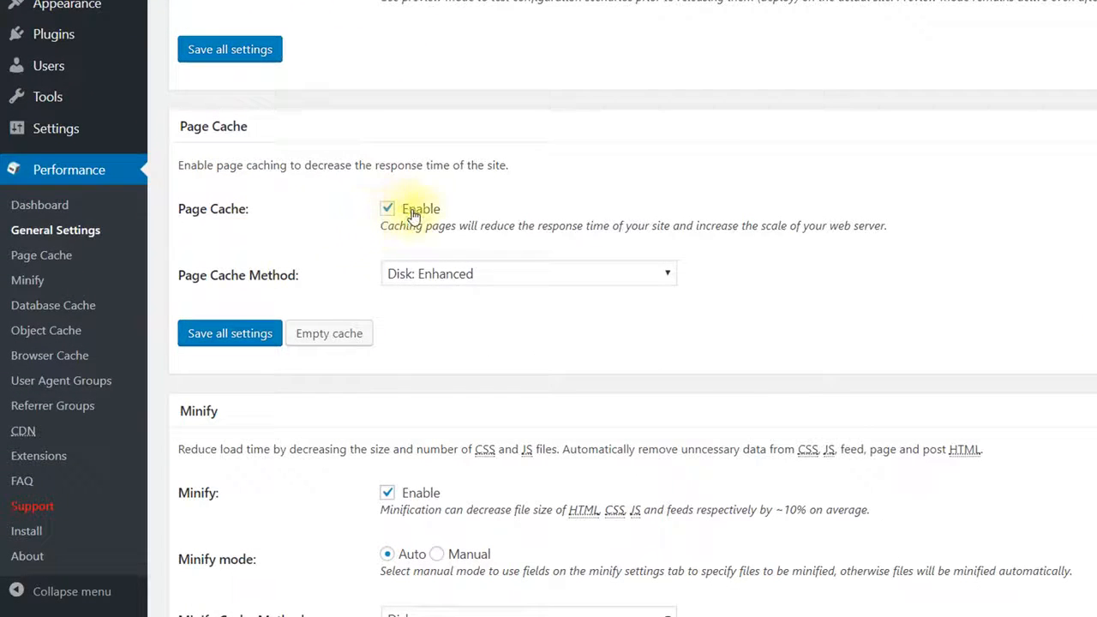
{"action": "left_click", "coordinate": [629, 274]}
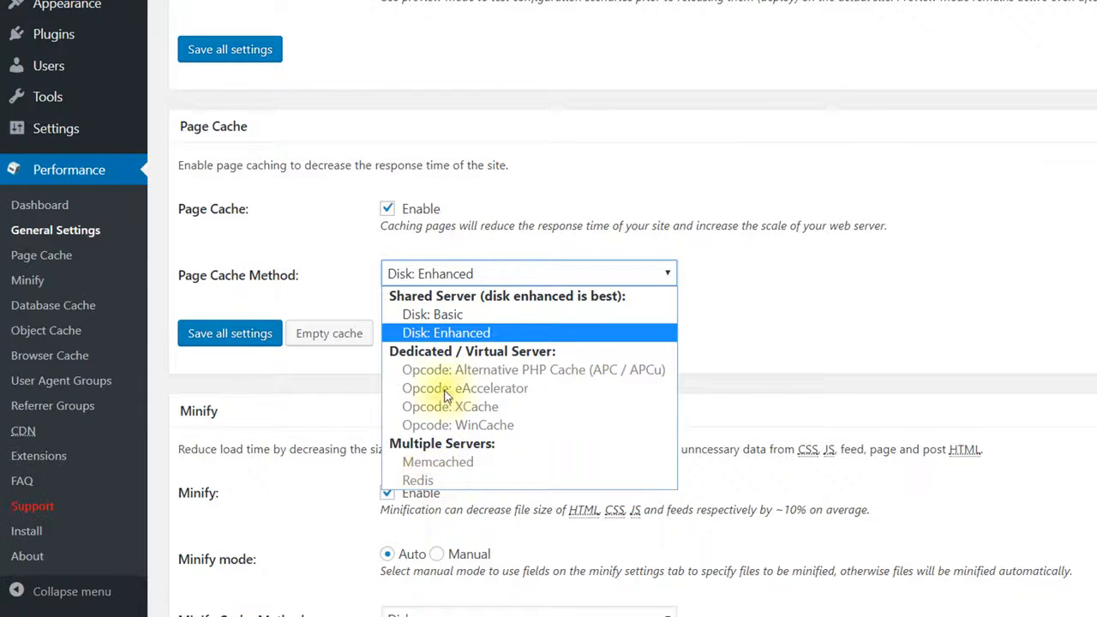
{"action": "left_click", "coordinate": [754, 303]}
{"action": "scroll", "coordinate": [754, 303], "scroll_direction": "down", "scroll_amount": 4}
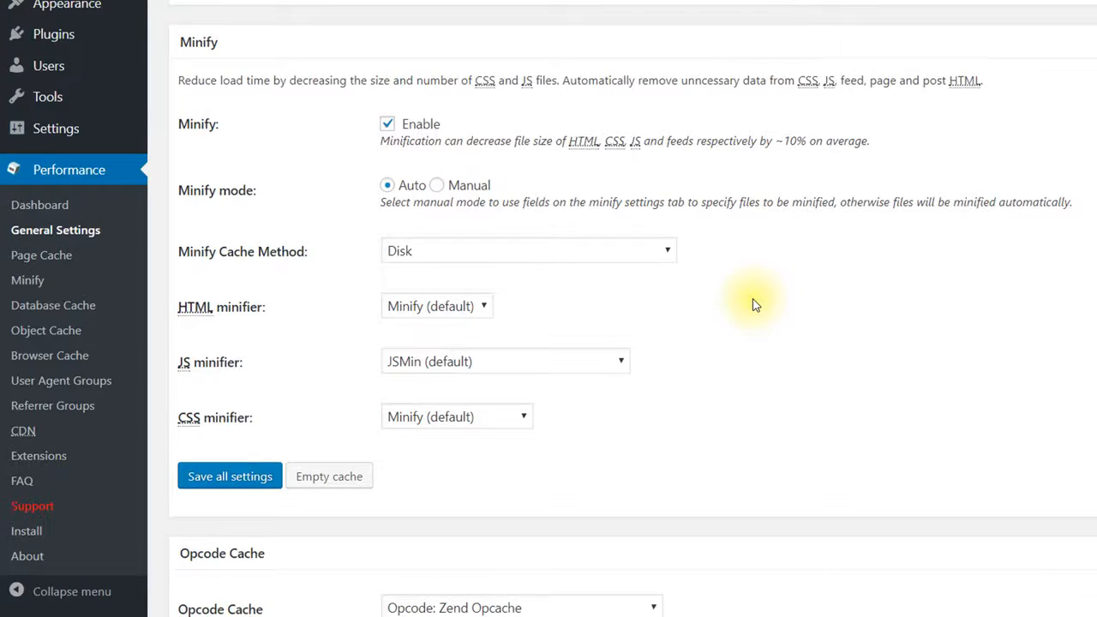
{"action": "left_click", "coordinate": [388, 125]}
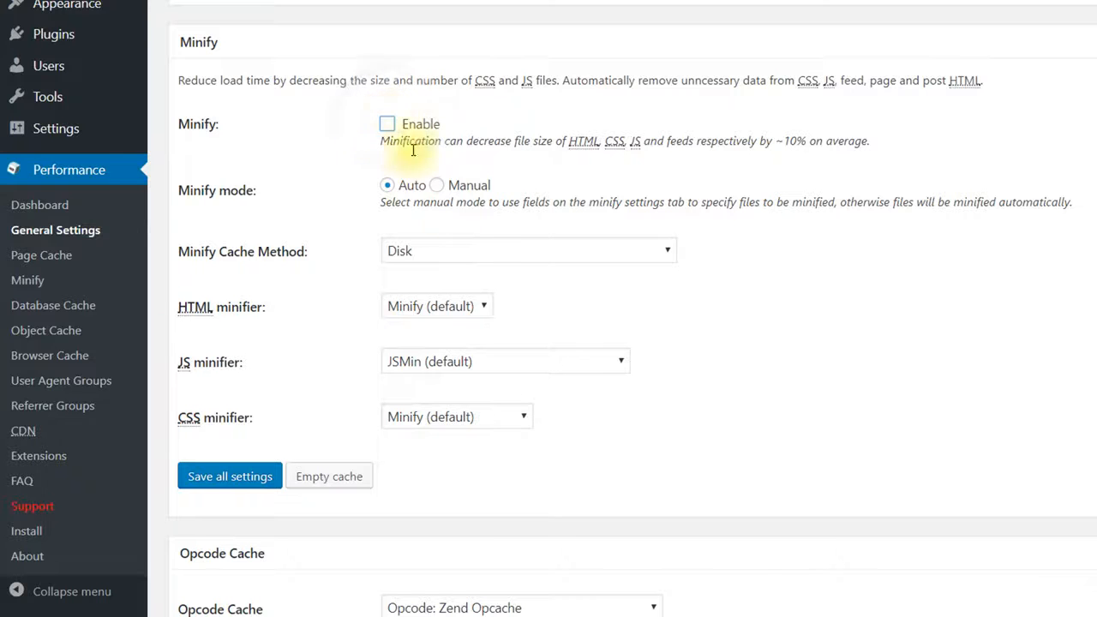
Select Opcode: Zend Opcache as the opcode cache and disable Object Cache.
{"action": "scroll", "coordinate": [473, 273], "scroll_direction": "down", "scroll_amount": 3}
{"action": "scroll", "coordinate": [473, 272], "scroll_direction": "down", "scroll_amount": 1}
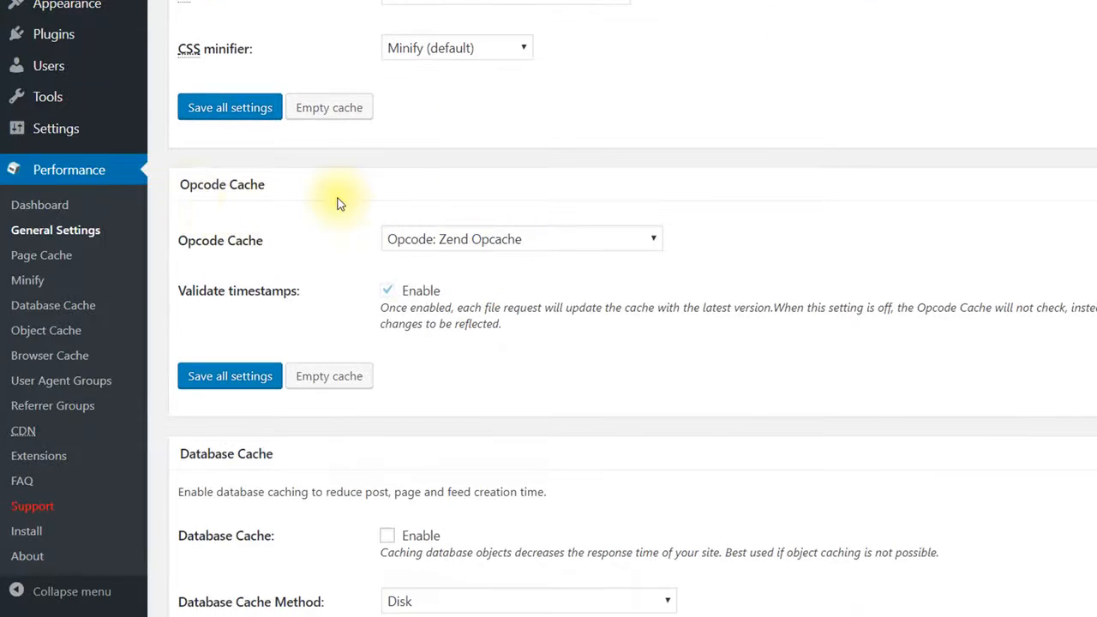
{"action": "left_click", "coordinate": [656, 241]}
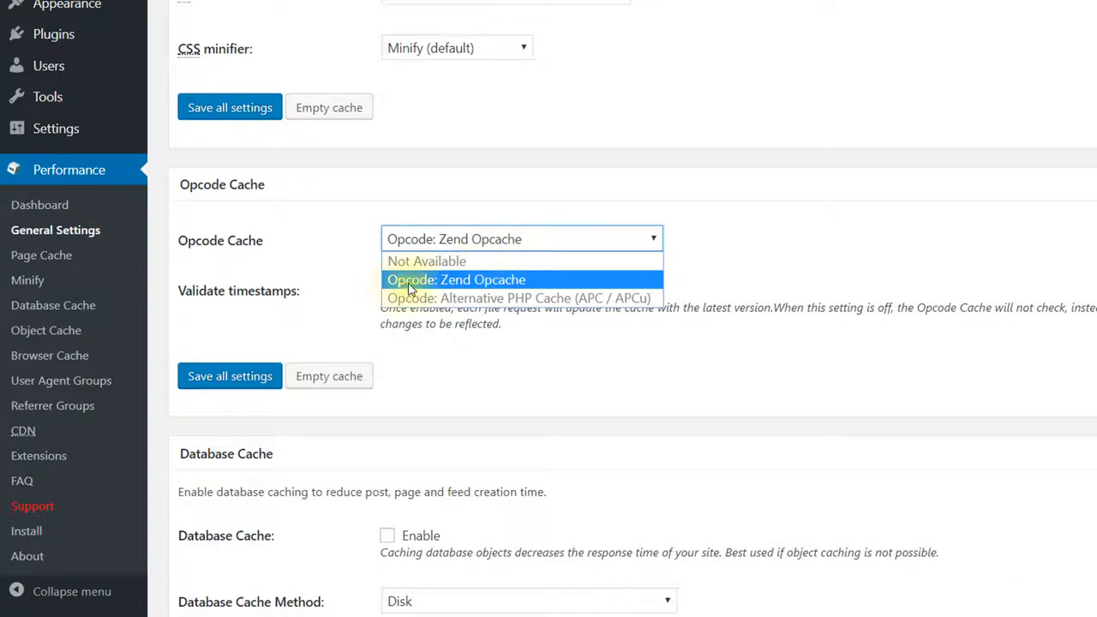
{"action": "left_click", "coordinate": [531, 279]}
{"action": "scroll", "coordinate": [749, 240], "scroll_direction": "down", "scroll_amount": 3}
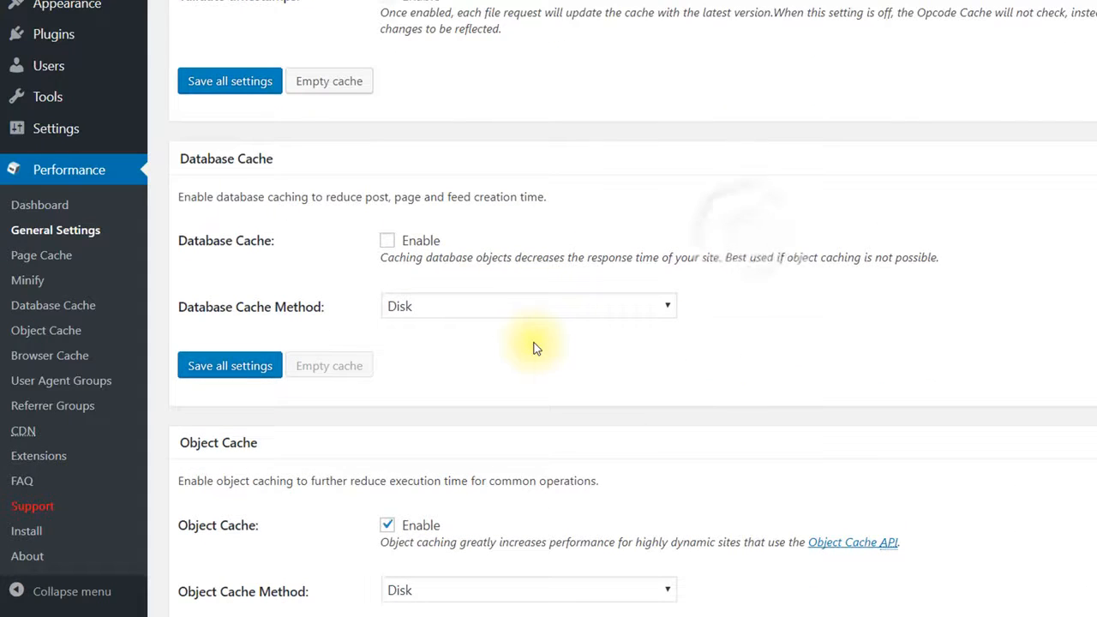
{"action": "scroll", "coordinate": [532, 347], "scroll_direction": "down", "scroll_amount": 3}
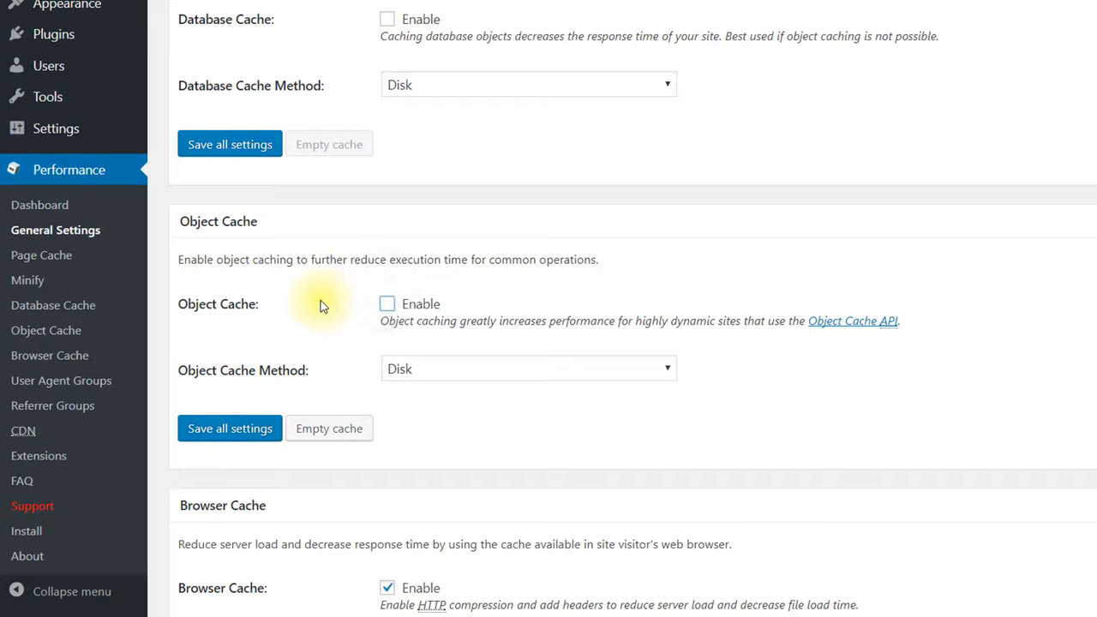
Examine the Browser Cache option and the CDN types offered for the site.
{"action": "scroll", "coordinate": [321, 306], "scroll_direction": "down", "scroll_amount": 5}
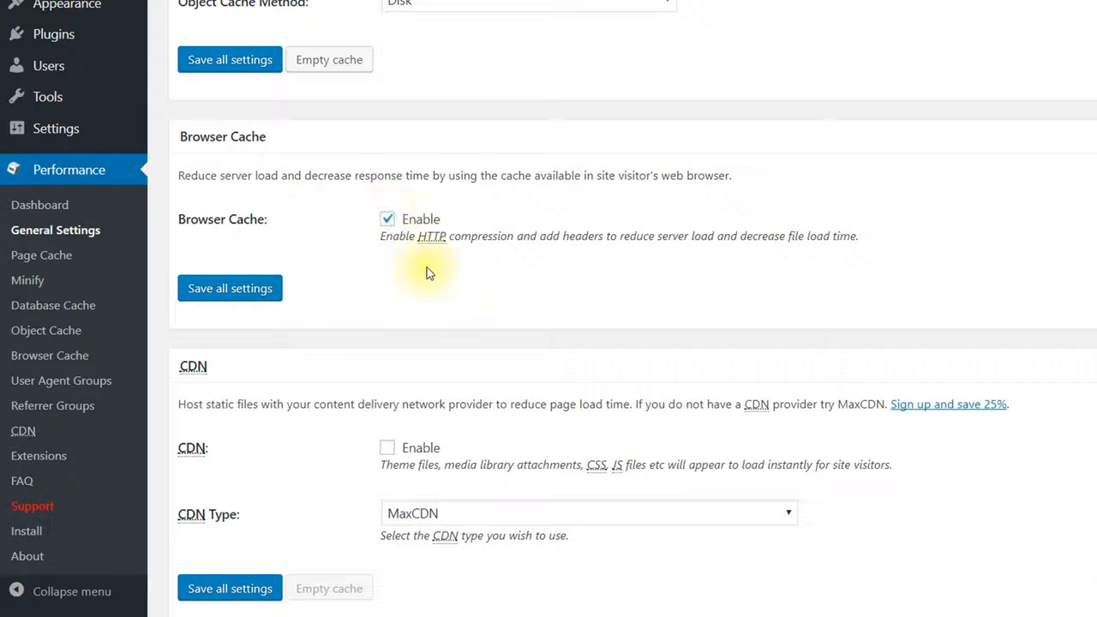
{"action": "scroll", "coordinate": [428, 272], "scroll_direction": "down", "scroll_amount": 4}
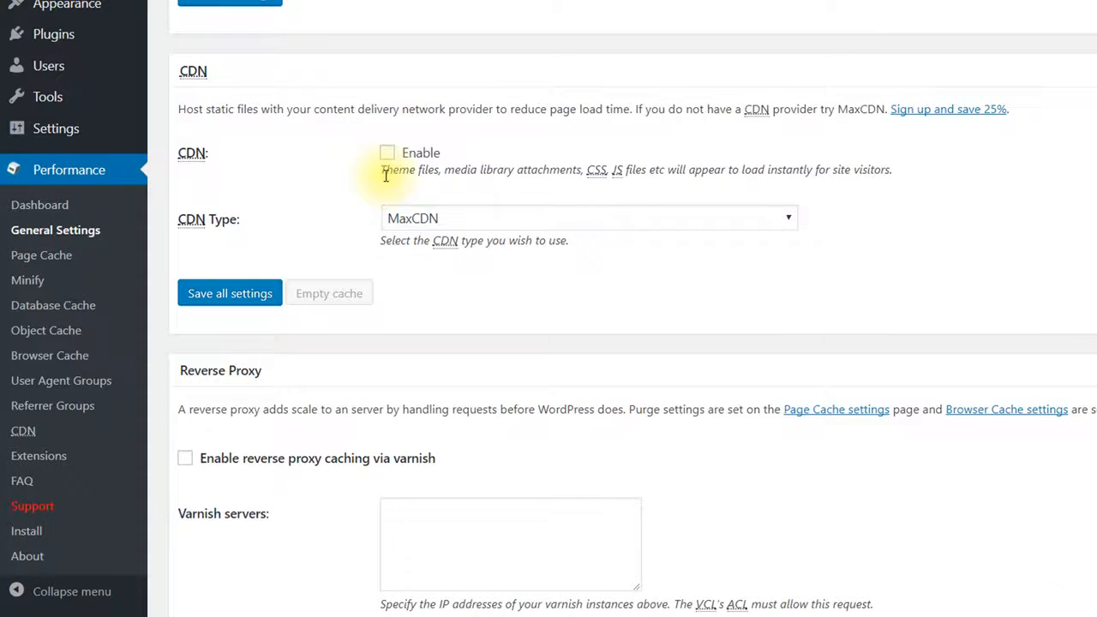
{"action": "left_click", "coordinate": [790, 218]}
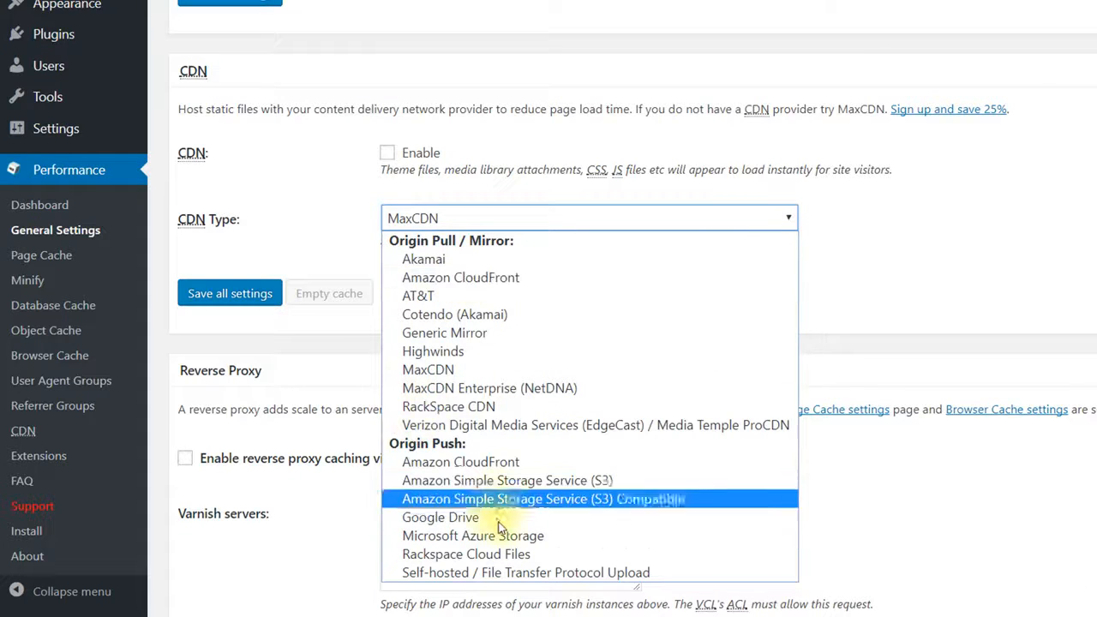
{"action": "left_click", "coordinate": [315, 182]}
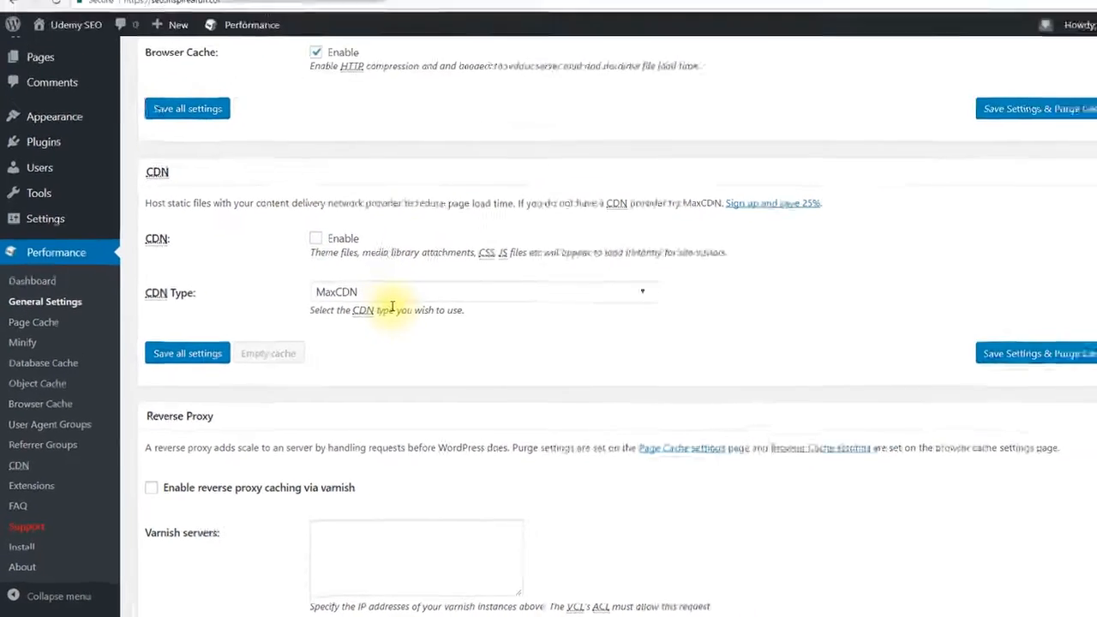
Save all general settings of the caching plugin and decline the offer to enable Edge Mode.
{"action": "scroll", "coordinate": [373, 328], "scroll_direction": "down", "scroll_amount": 4}
{"action": "scroll", "coordinate": [373, 328], "scroll_direction": "down", "scroll_amount": 8}
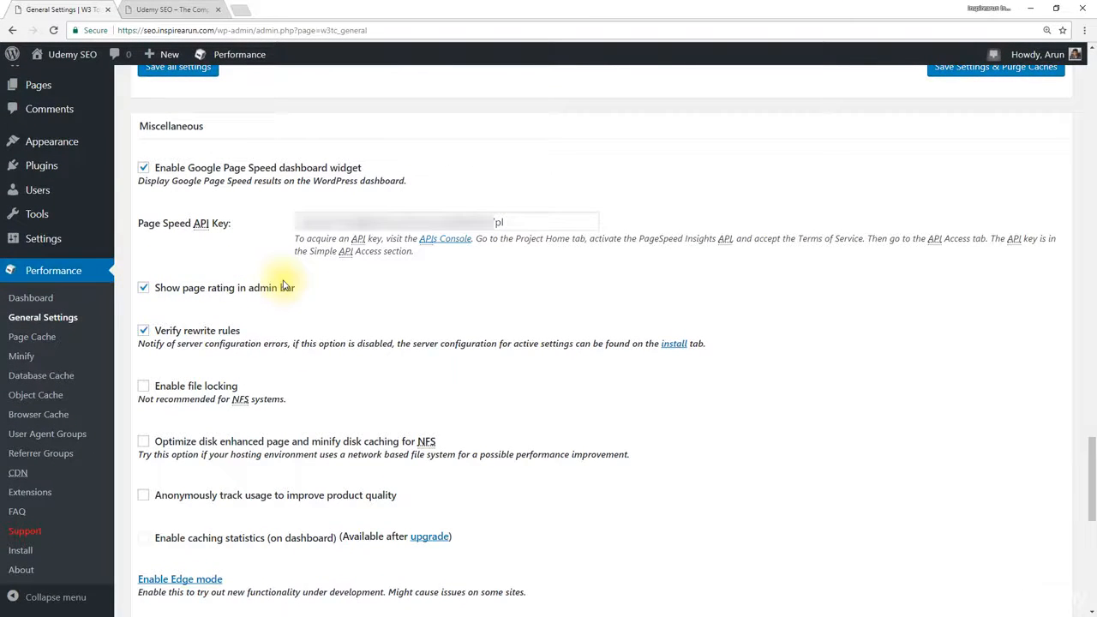
{"action": "scroll", "coordinate": [282, 287], "scroll_direction": "down", "scroll_amount": 2}
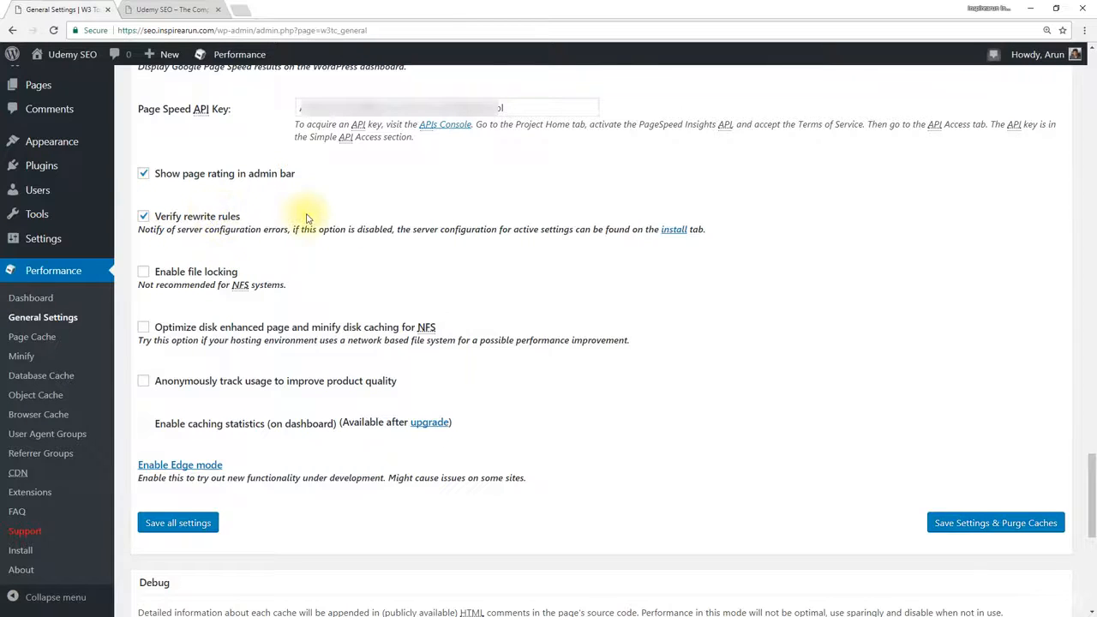
{"action": "scroll", "coordinate": [326, 266], "scroll_direction": "down", "scroll_amount": 1}
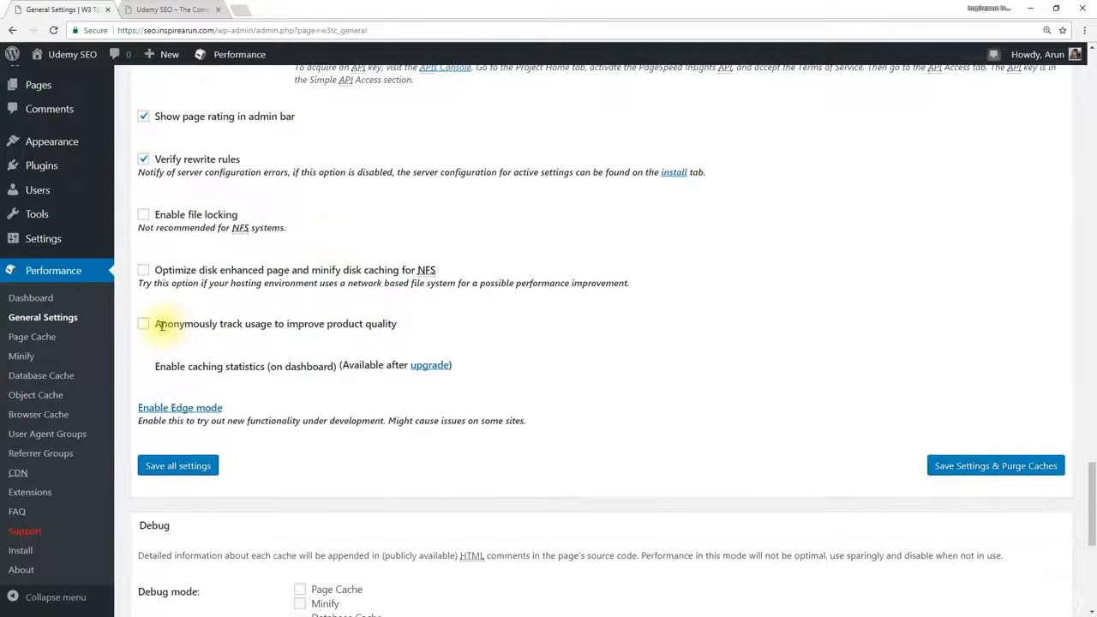
{"action": "scroll", "coordinate": [397, 326], "scroll_direction": "down", "scroll_amount": 3}
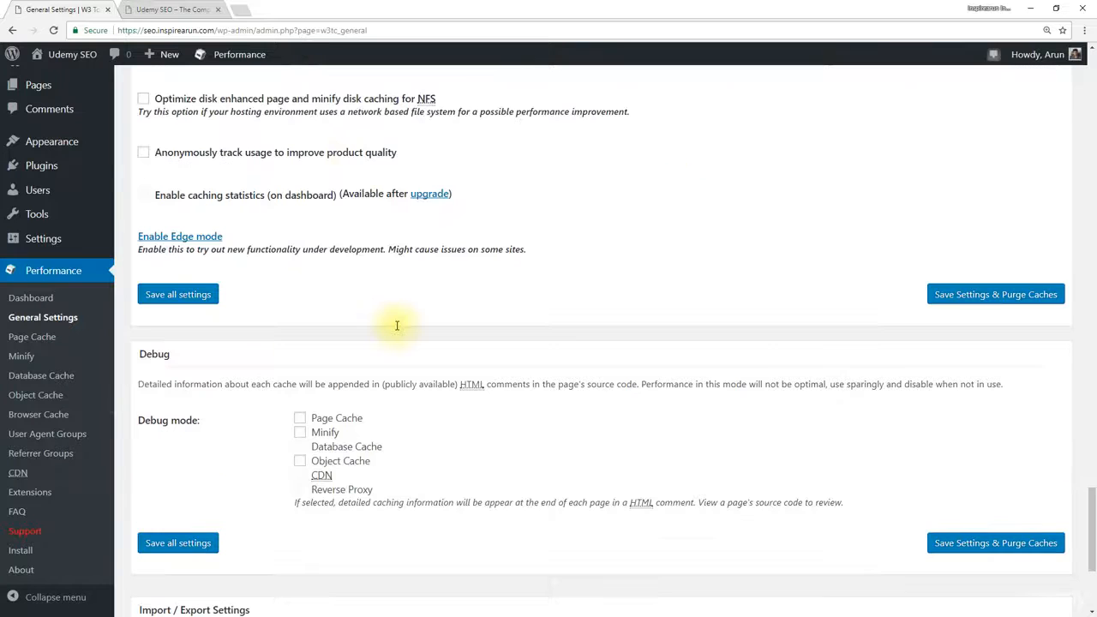
{"action": "scroll", "coordinate": [396, 325], "scroll_direction": "down", "scroll_amount": 4}
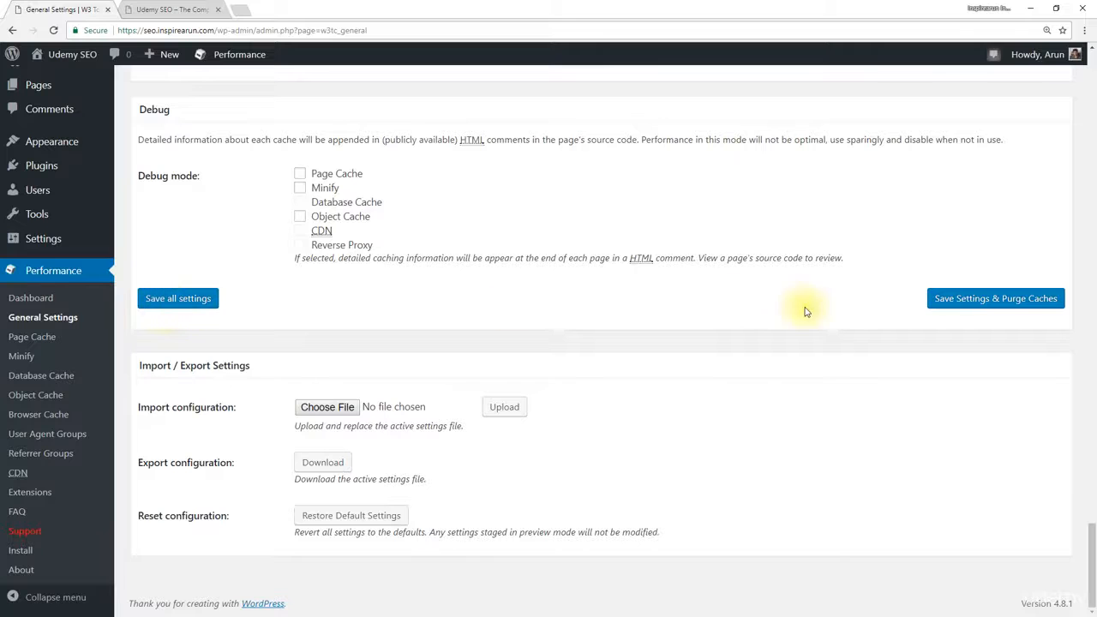
{"action": "left_click", "coordinate": [199, 300]}
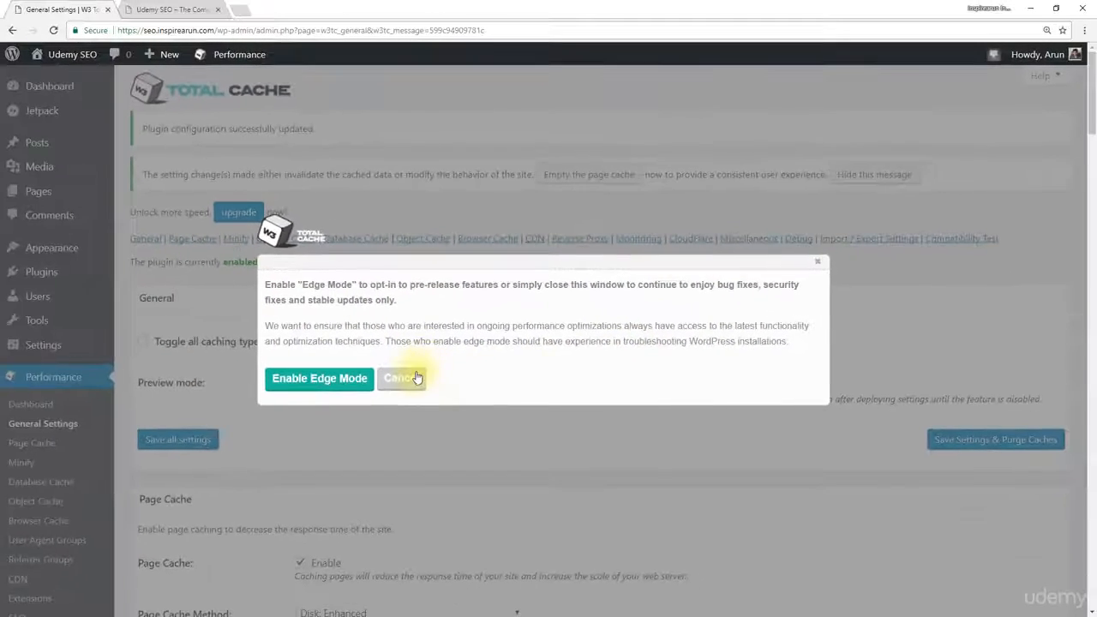
{"action": "left_click", "coordinate": [416, 377]}
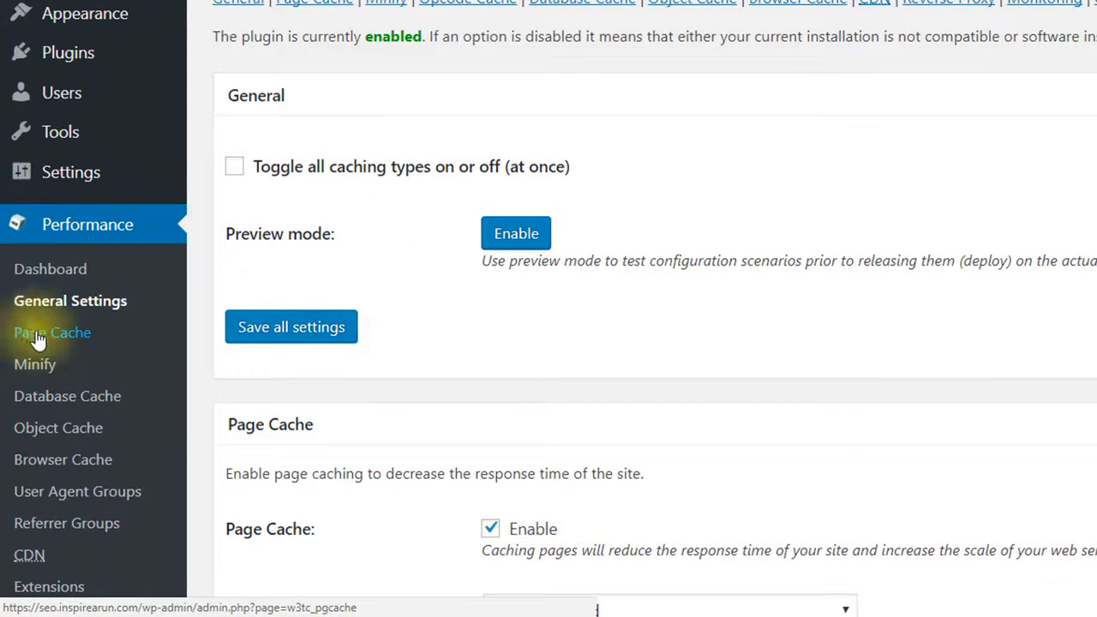
Open the plugin's Page Cache settings and highlight the https prefix in the site's address.
{"action": "left_click", "coordinate": [89, 337]}
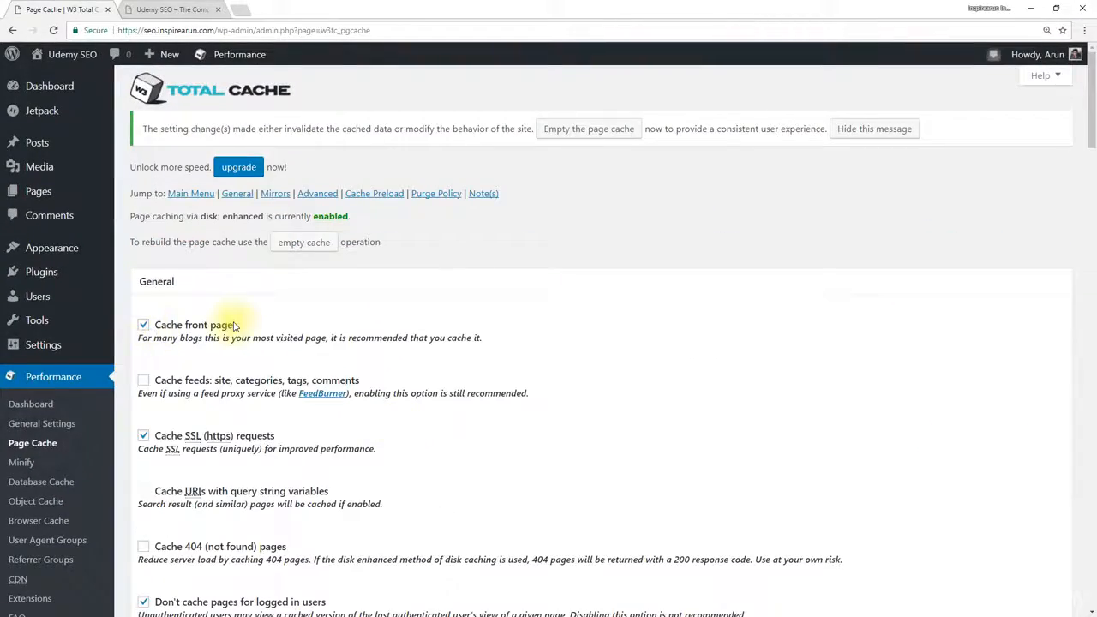
{"action": "scroll", "coordinate": [227, 325], "scroll_direction": "down", "scroll_amount": 2}
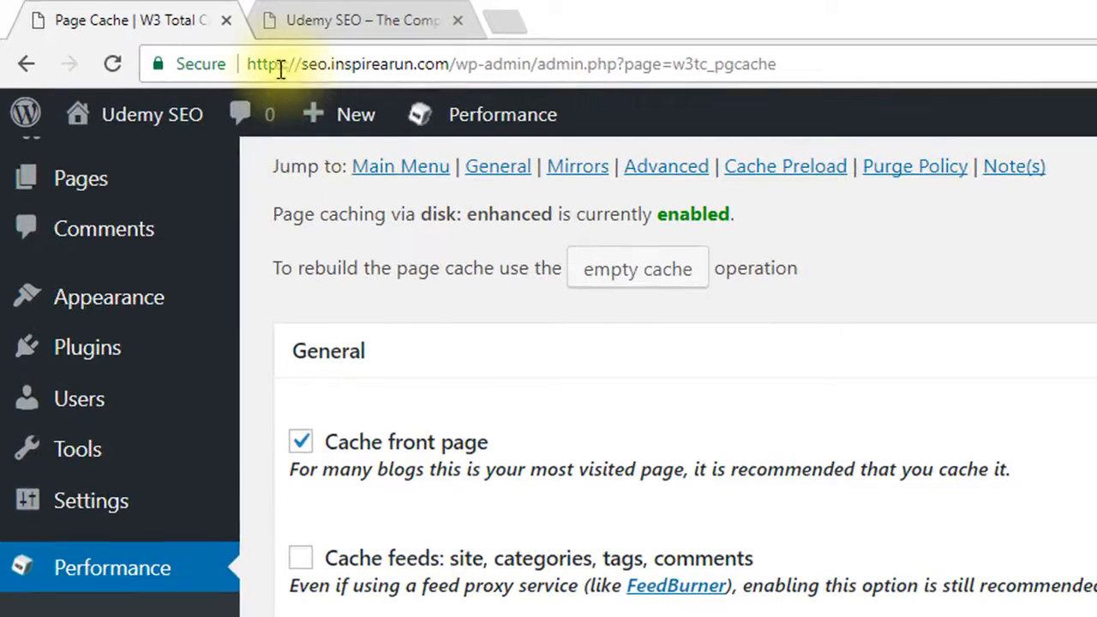
{"action": "left_click_drag", "start_coordinate": [288, 62], "coordinate": [244, 61]}
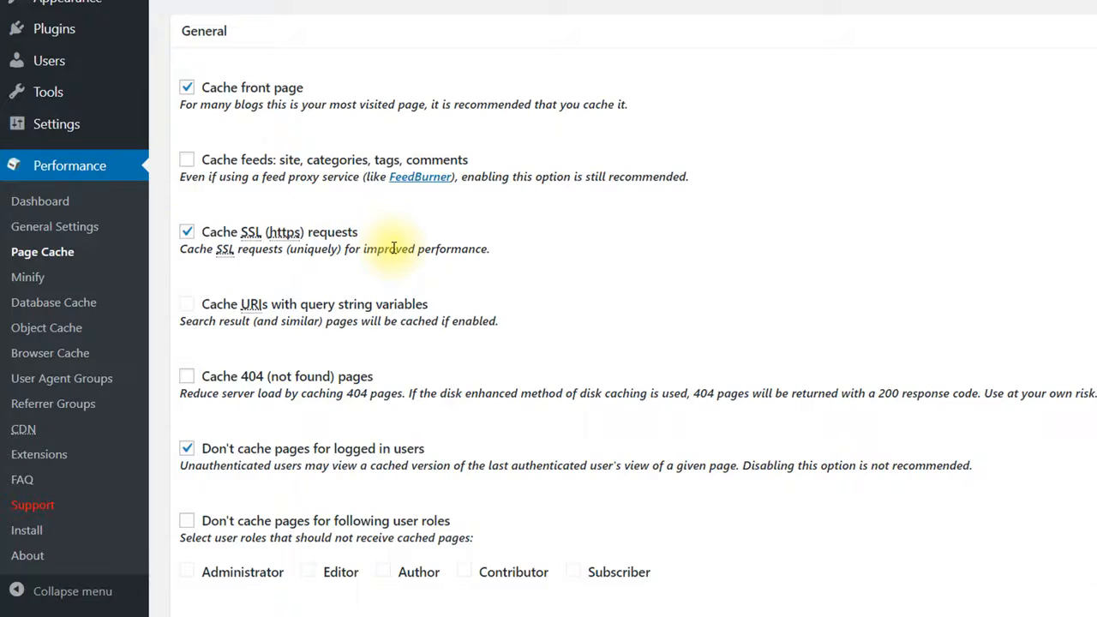
Review the Page Cache options through the Cache Preload, Purge Policy and Advanced sections, and save all settings.
{"action": "scroll", "coordinate": [393, 248], "scroll_direction": "down", "scroll_amount": 3}
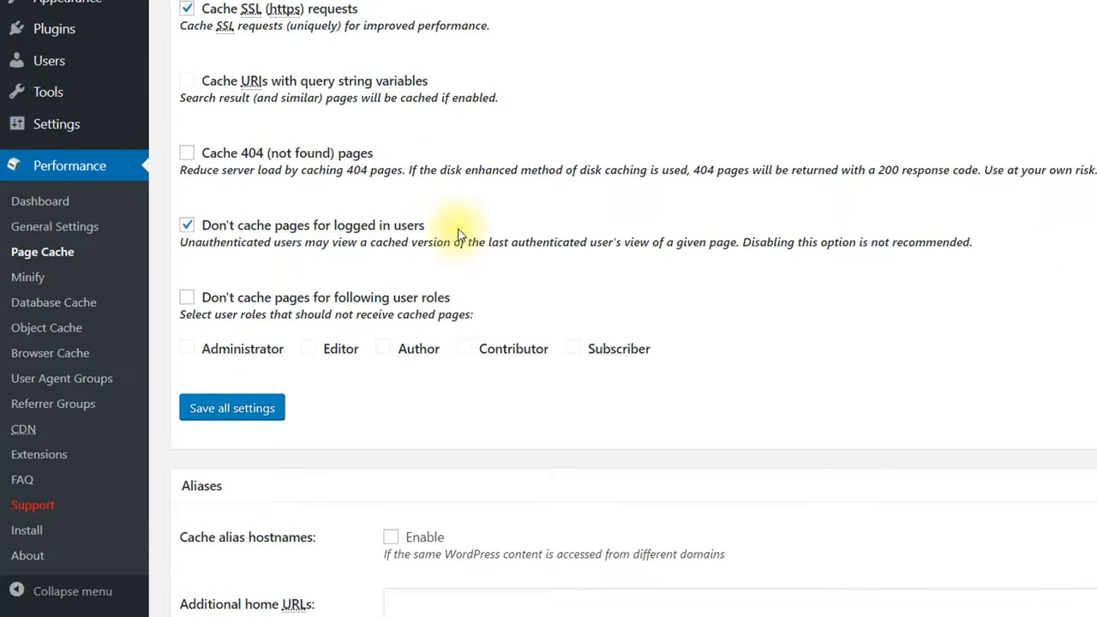
{"action": "scroll", "coordinate": [210, 336], "scroll_direction": "down", "scroll_amount": 6}
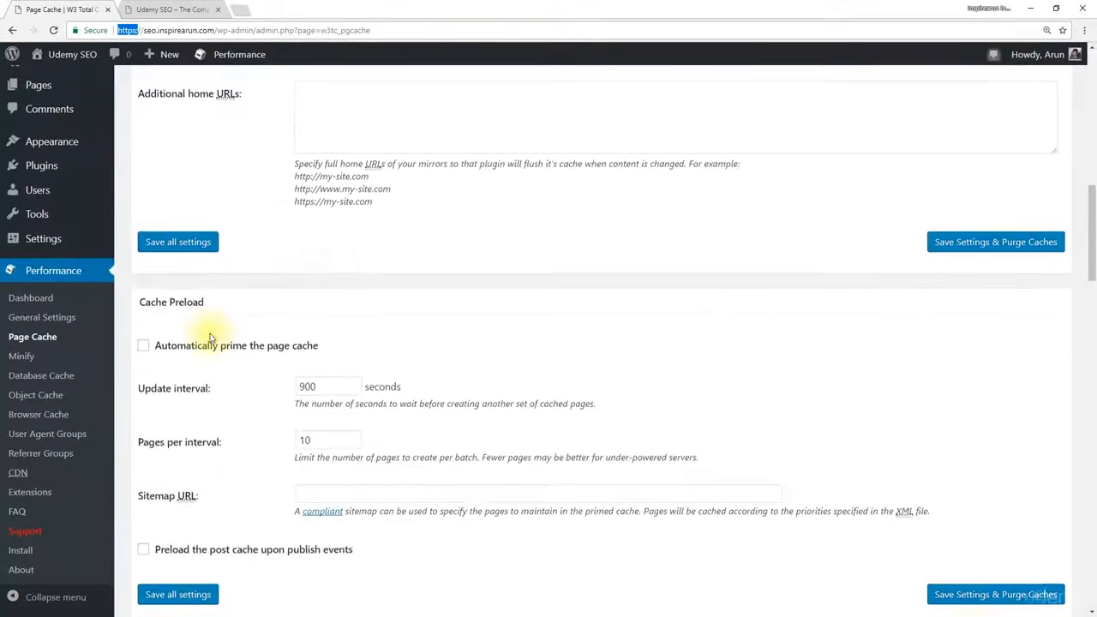
{"action": "scroll", "coordinate": [210, 337], "scroll_direction": "down", "scroll_amount": 7}
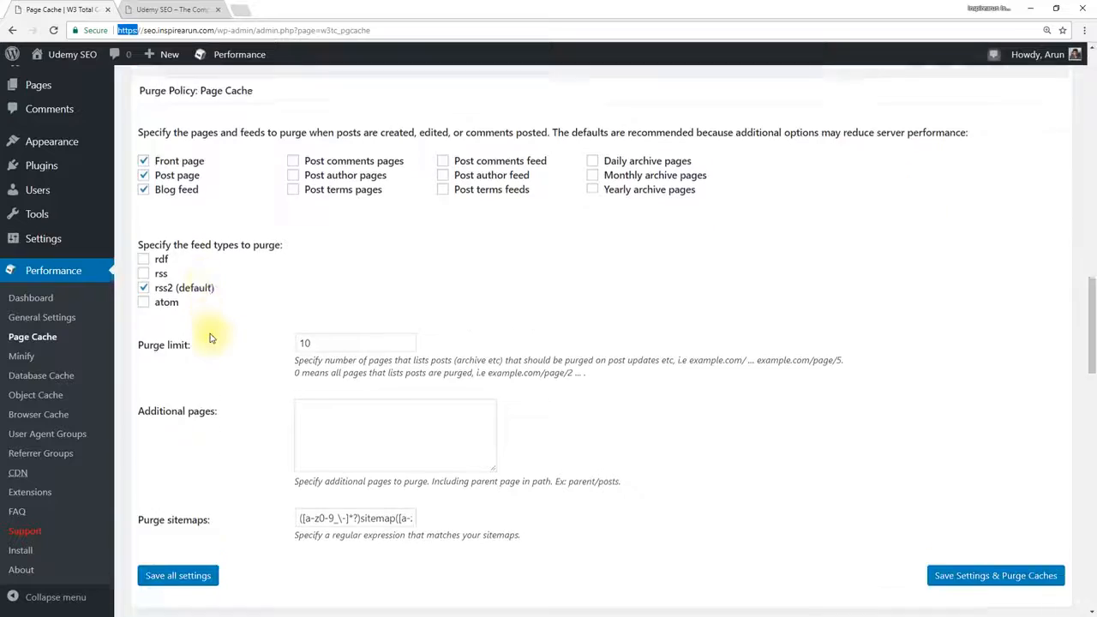
{"action": "scroll", "coordinate": [210, 336], "scroll_direction": "down", "scroll_amount": 8}
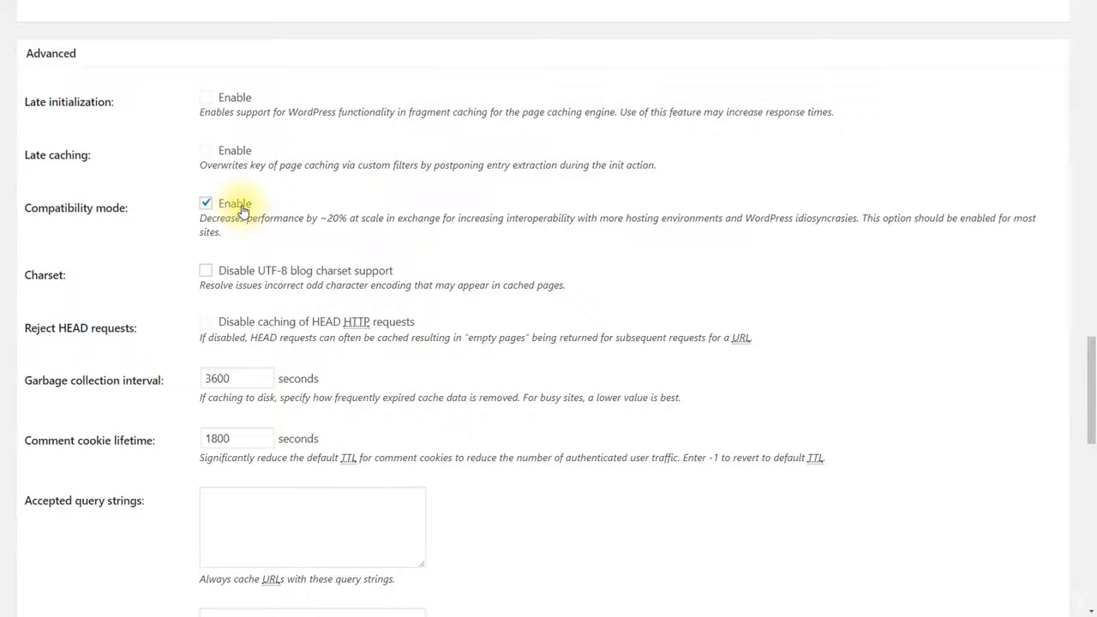
{"action": "scroll", "coordinate": [242, 210], "scroll_direction": "down", "scroll_amount": 10}
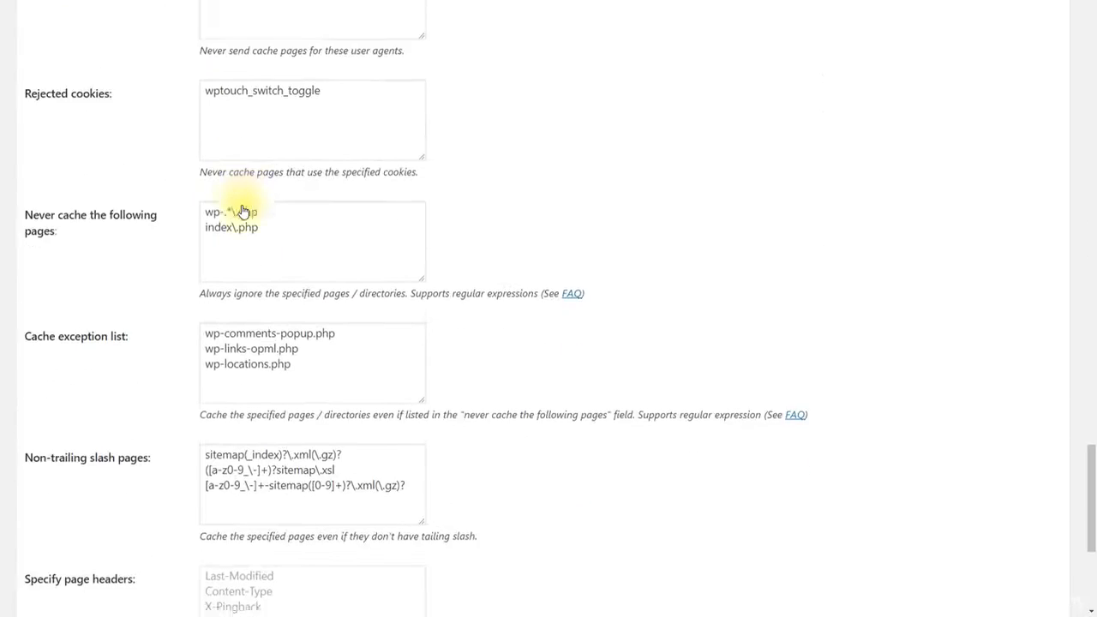
{"action": "scroll", "coordinate": [243, 210], "scroll_direction": "down", "scroll_amount": 1}
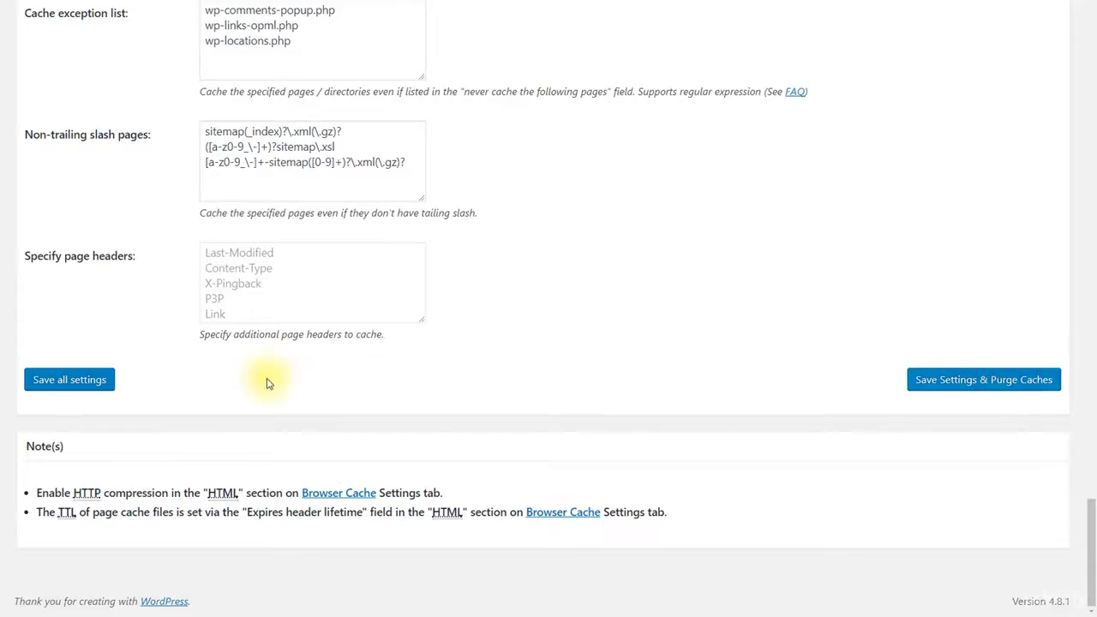
{"action": "left_click", "coordinate": [69, 380]}
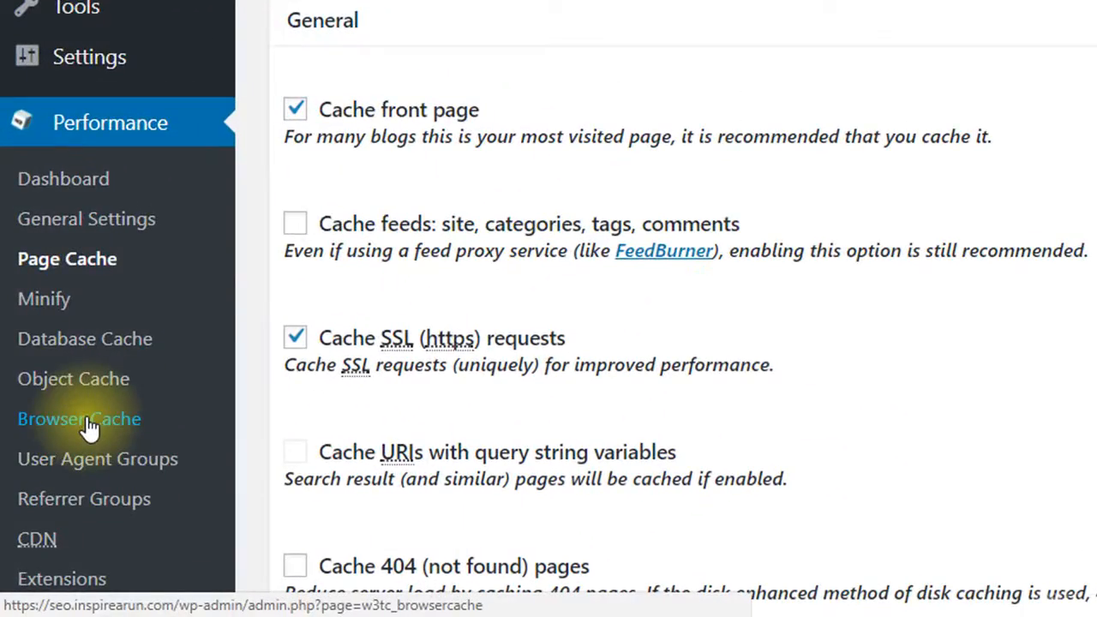
Open the caching plugin's Browser Cache settings and review the General options, highlighting the HTTP (gzip) compression option.
{"action": "left_click", "coordinate": [86, 422]}
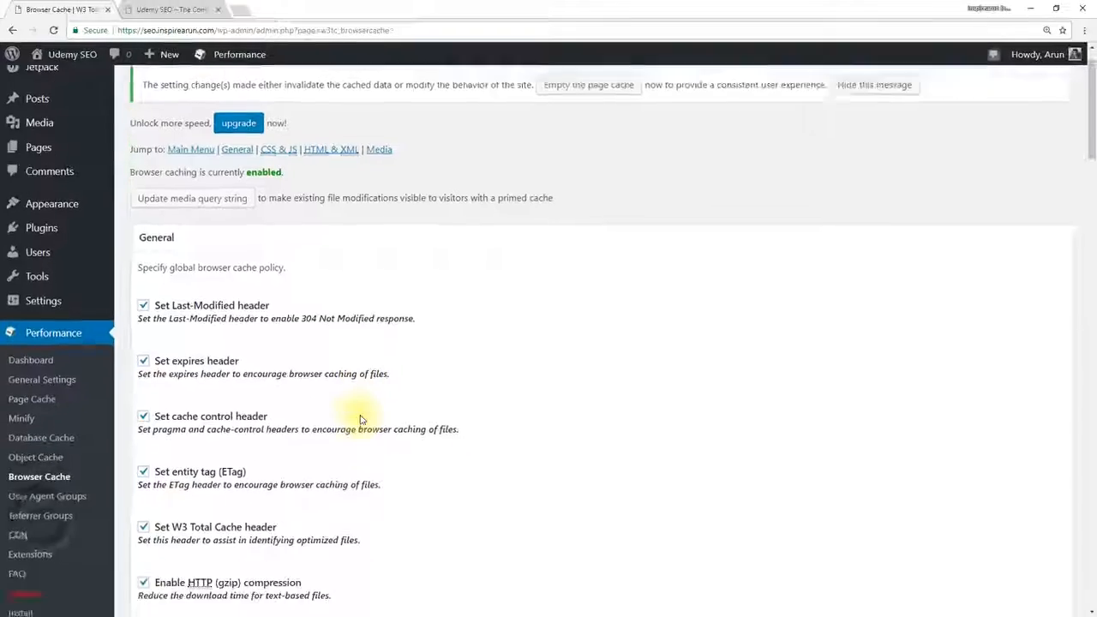
{"action": "scroll", "coordinate": [360, 418], "scroll_direction": "down", "scroll_amount": 2}
{"action": "scroll", "coordinate": [361, 419], "scroll_direction": "down", "scroll_amount": 2}
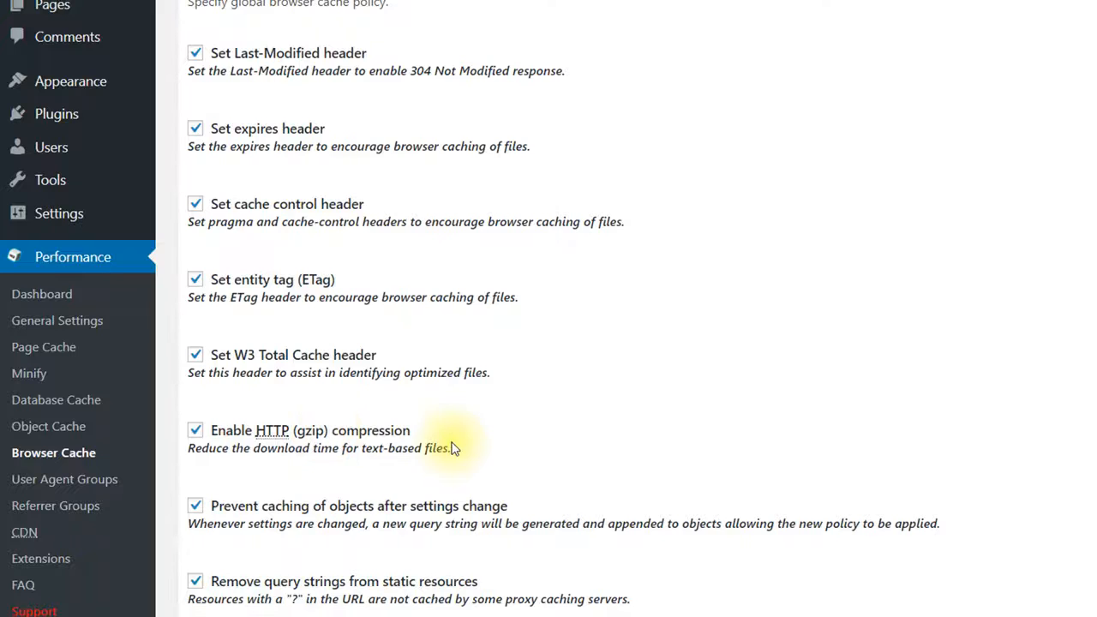
{"action": "left_click_drag", "start_coordinate": [413, 430], "coordinate": [216, 435]}
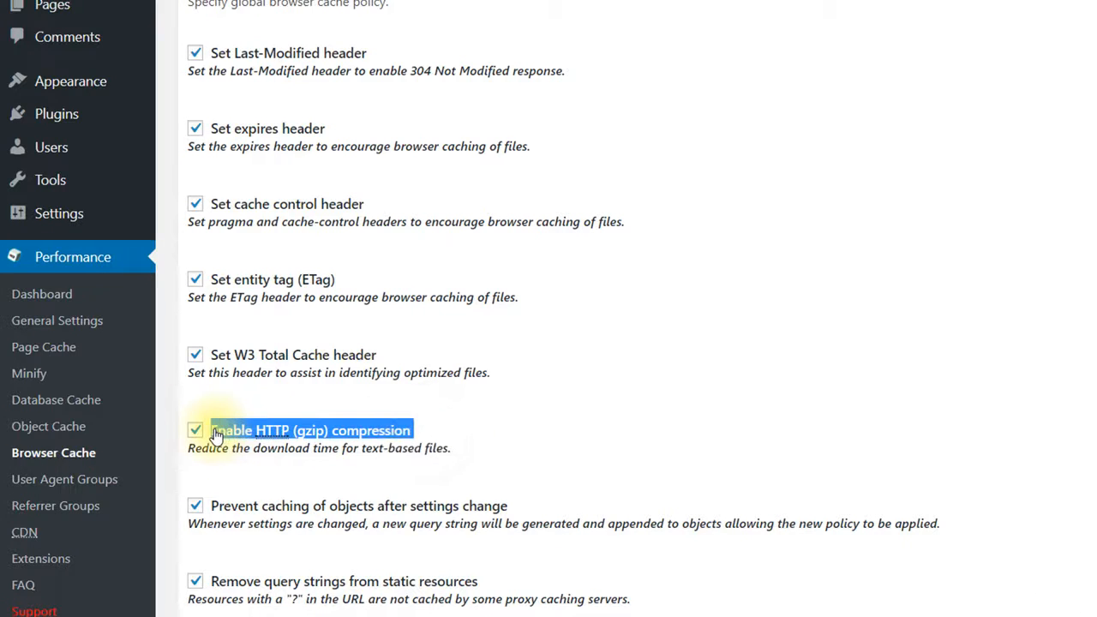
{"action": "left_click", "coordinate": [477, 457]}
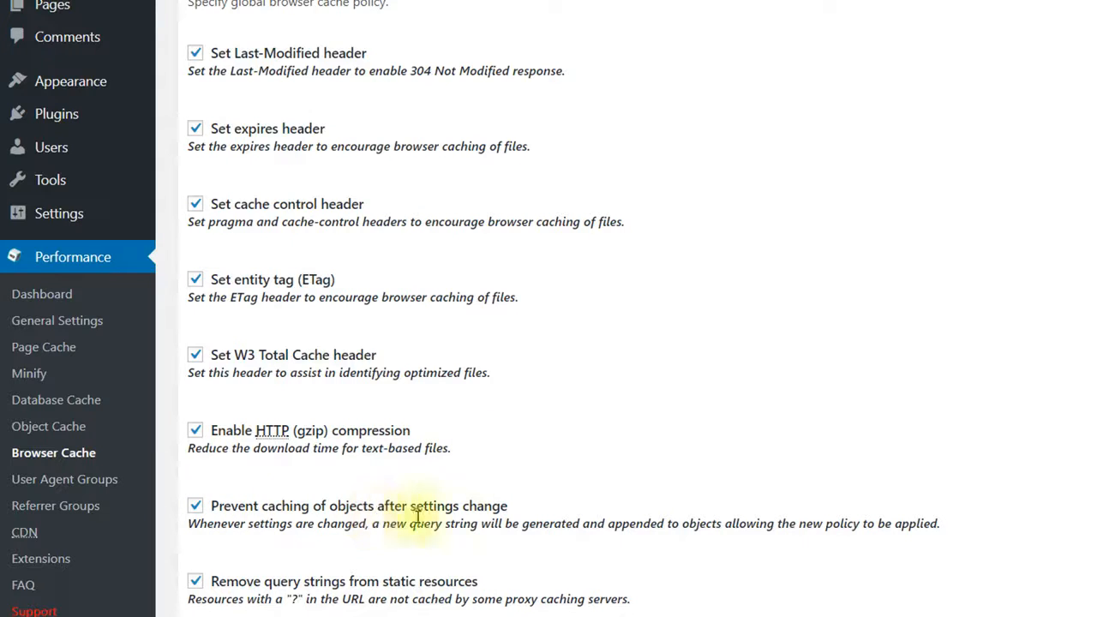
{"action": "scroll", "coordinate": [523, 514], "scroll_direction": "down", "scroll_amount": 2}
{"action": "scroll", "coordinate": [527, 515], "scroll_direction": "down", "scroll_amount": 1}
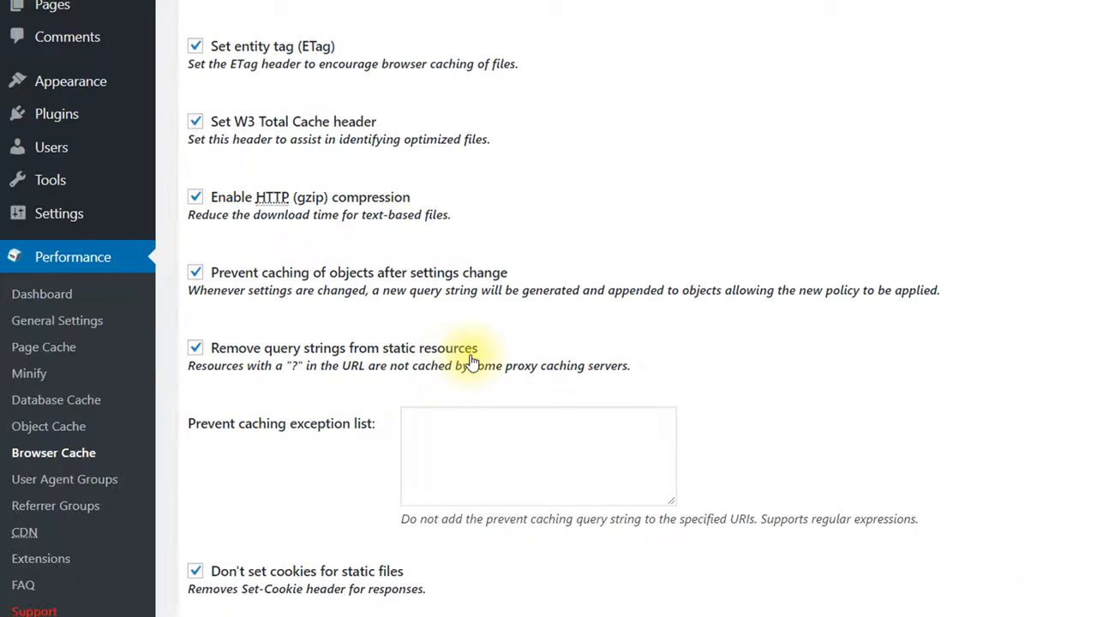
{"action": "scroll", "coordinate": [470, 362], "scroll_direction": "down", "scroll_amount": 3}
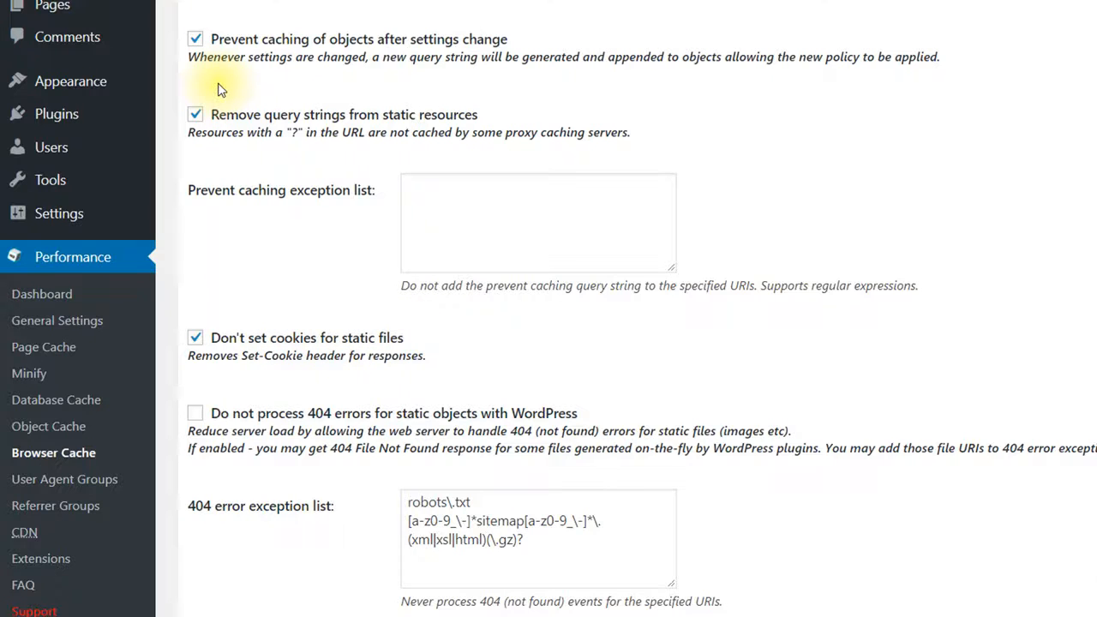
{"action": "scroll", "coordinate": [244, 108], "scroll_direction": "down", "scroll_amount": 2}
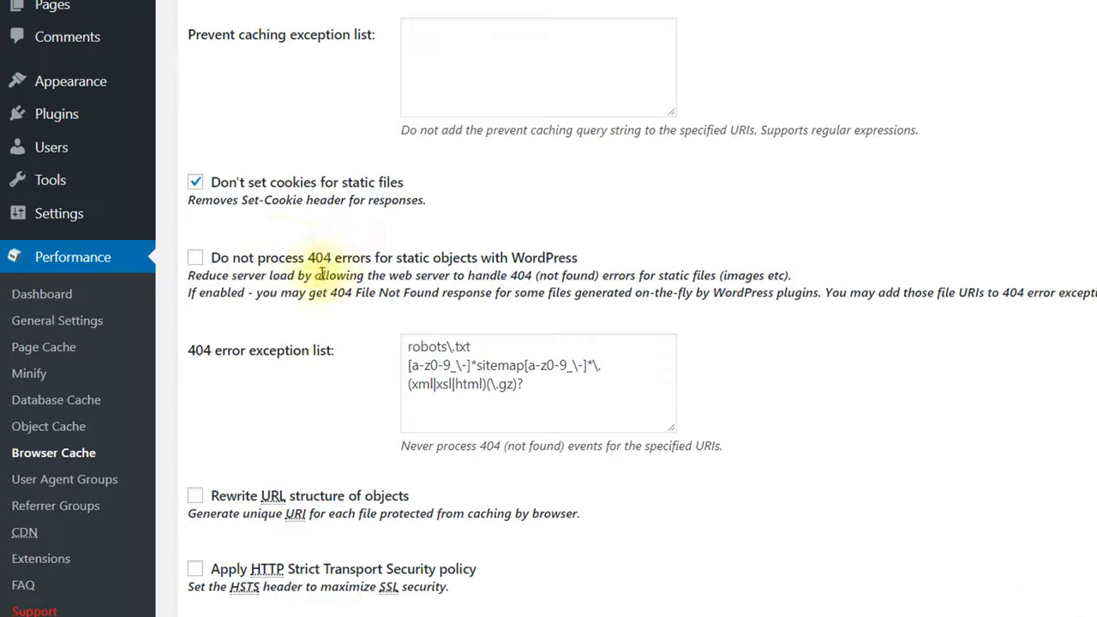
{"action": "scroll", "coordinate": [409, 246], "scroll_direction": "down", "scroll_amount": 1}
{"action": "scroll", "coordinate": [409, 246], "scroll_direction": "down", "scroll_amount": 2}
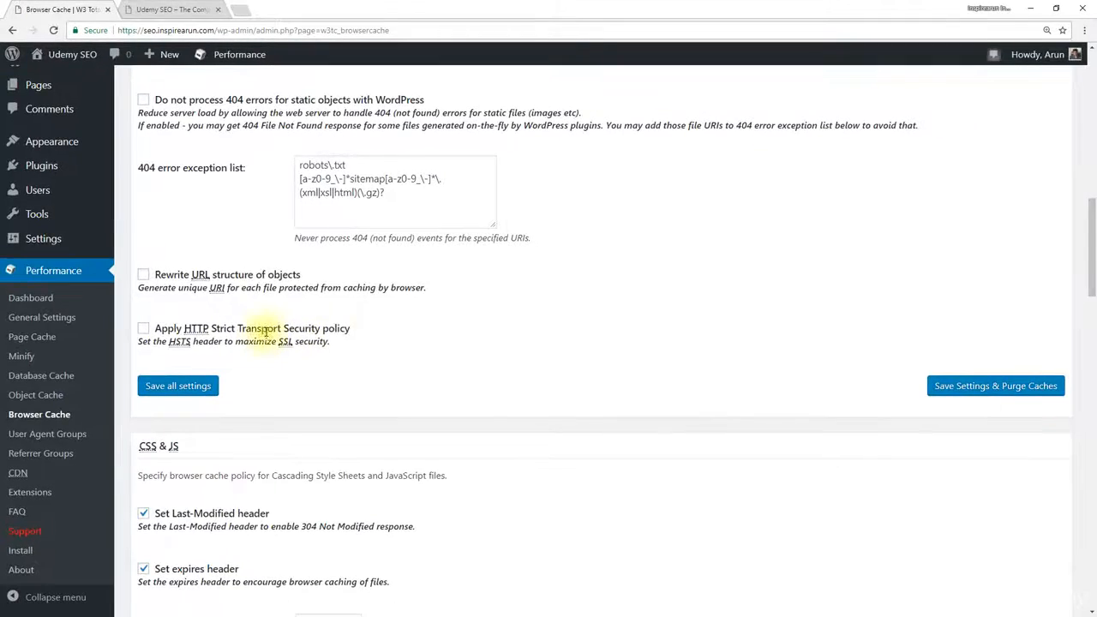
{"action": "scroll", "coordinate": [355, 348], "scroll_direction": "down", "scroll_amount": 2}
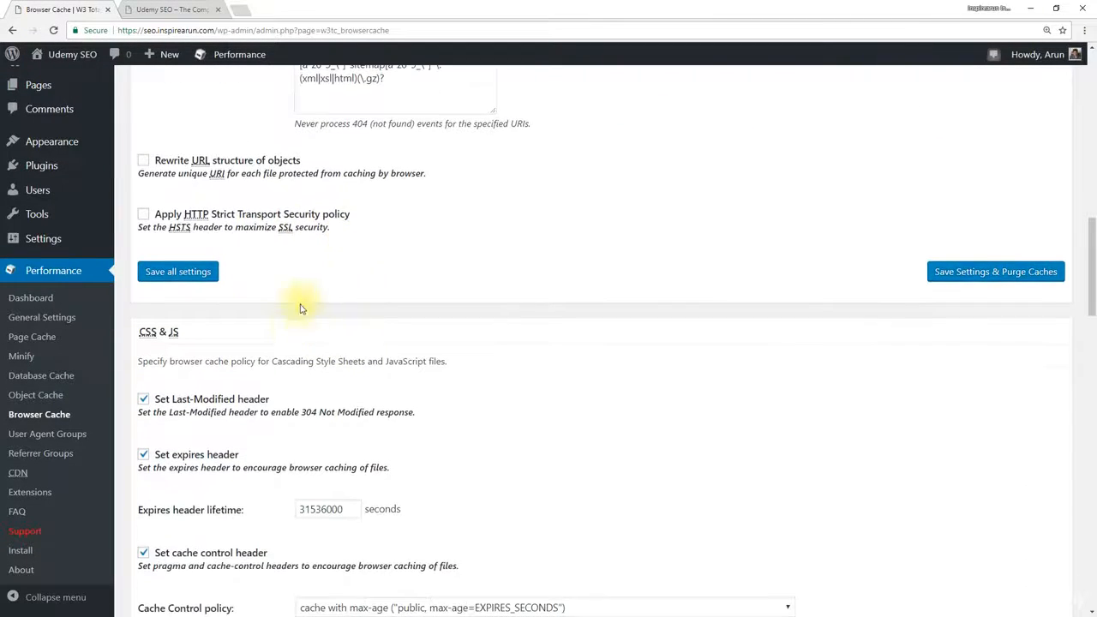
Save all Browser Cache settings after checking the CSS & JS, HTML & XML and Media & Other Files sections, and empty the page cache.
{"action": "scroll", "coordinate": [330, 317], "scroll_direction": "up", "scroll_amount": 2}
{"action": "scroll", "coordinate": [351, 377], "scroll_direction": "up", "scroll_amount": 15}
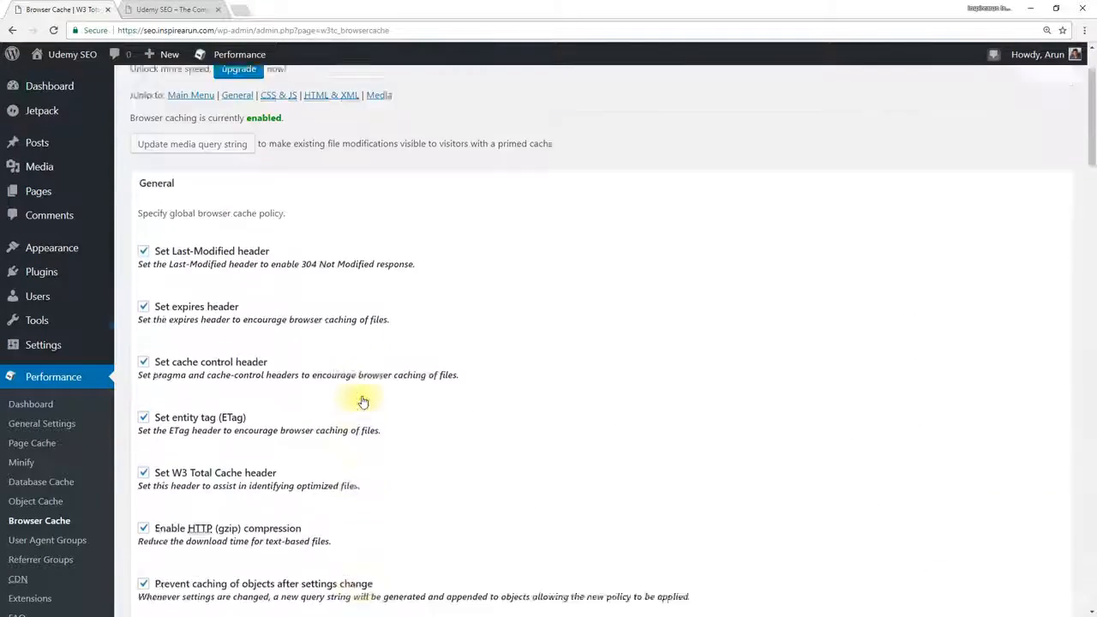
{"action": "scroll", "coordinate": [273, 338], "scroll_direction": "down", "scroll_amount": 12}
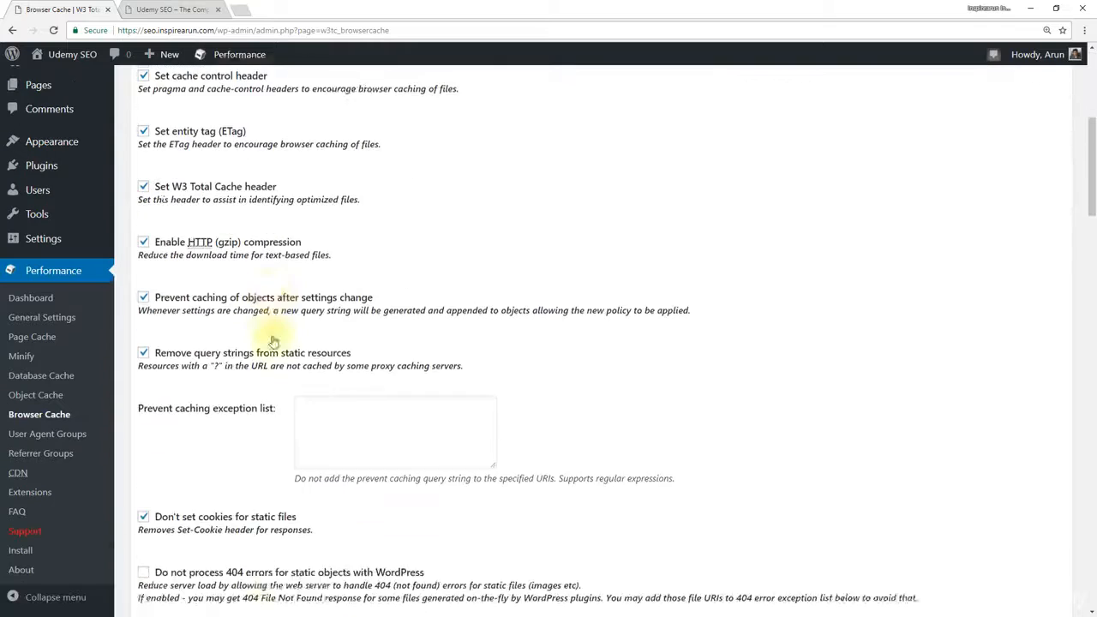
{"action": "scroll", "coordinate": [272, 336], "scroll_direction": "down", "scroll_amount": 2}
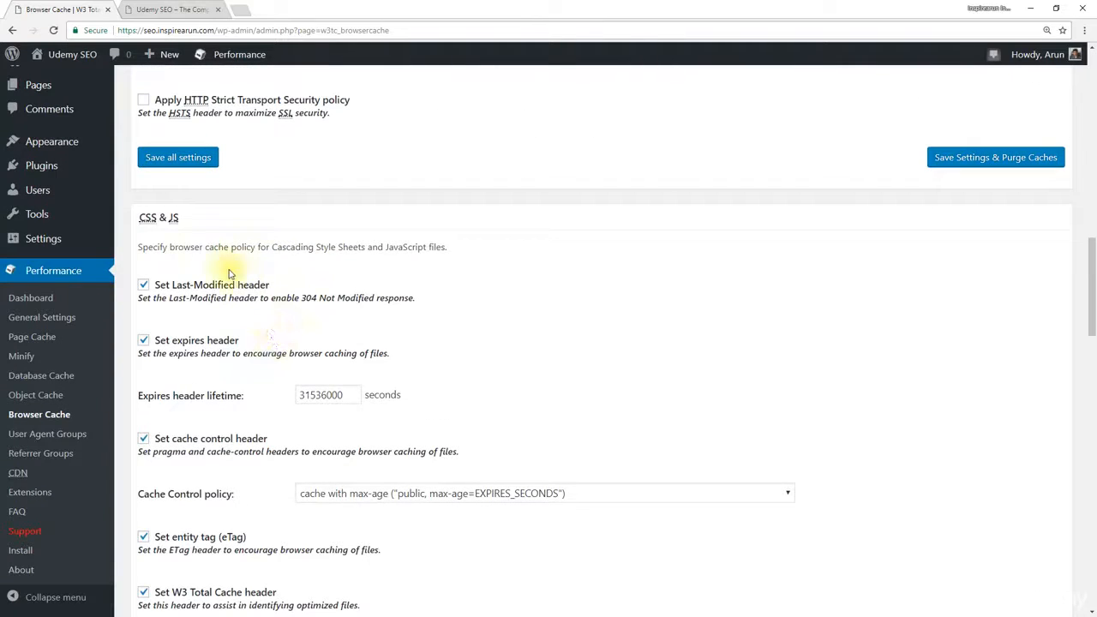
{"action": "scroll", "coordinate": [255, 334], "scroll_direction": "down", "scroll_amount": 8}
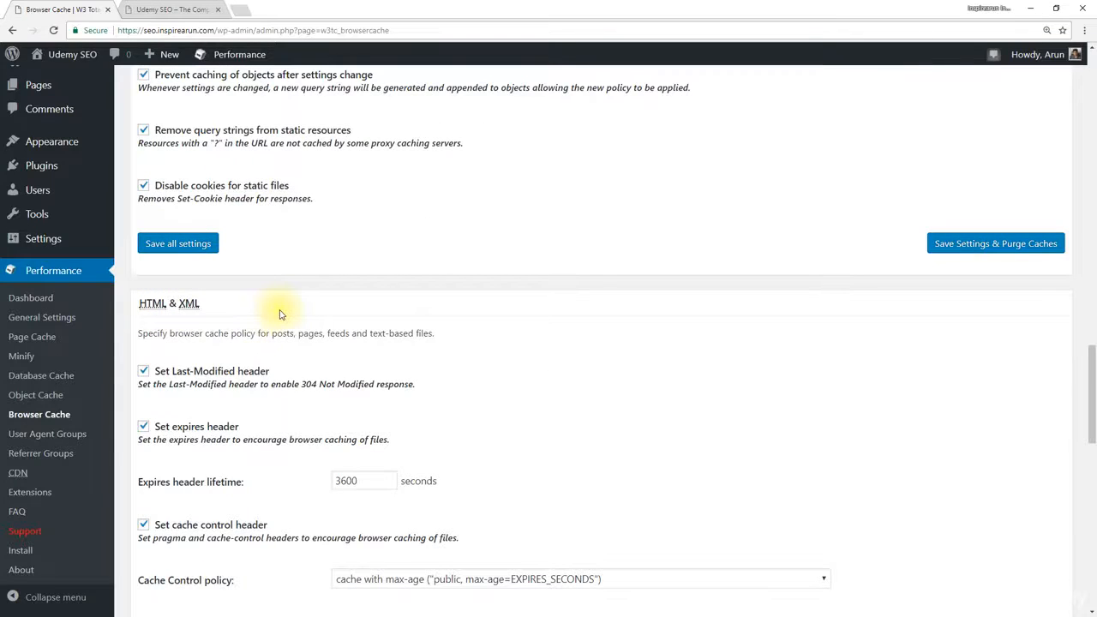
{"action": "scroll", "coordinate": [282, 311], "scroll_direction": "down", "scroll_amount": 7}
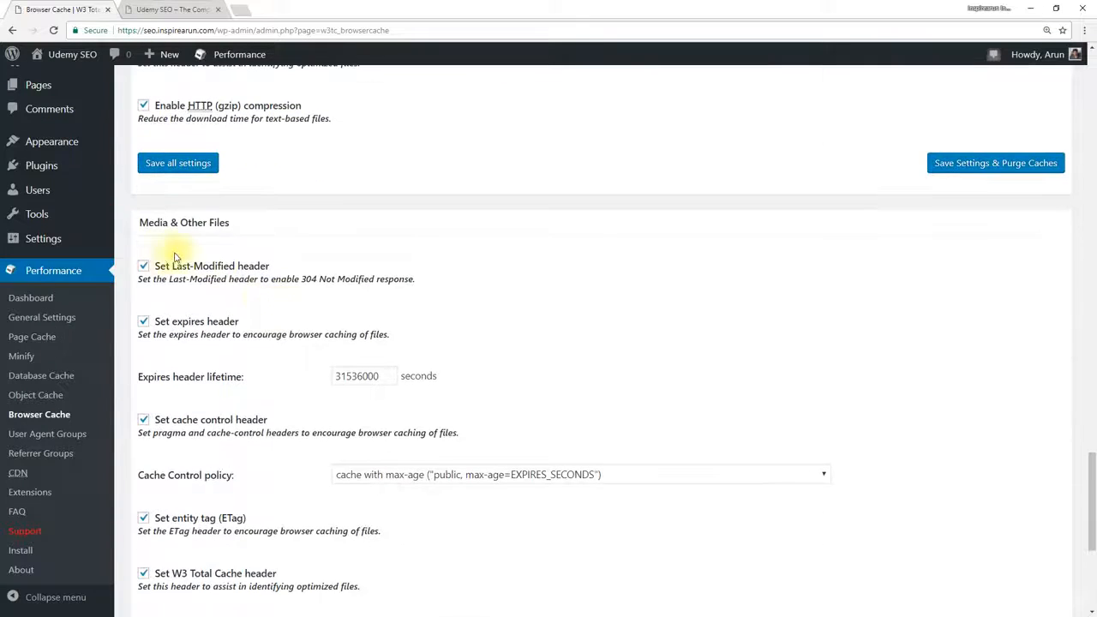
{"action": "scroll", "coordinate": [288, 270], "scroll_direction": "down", "scroll_amount": 4}
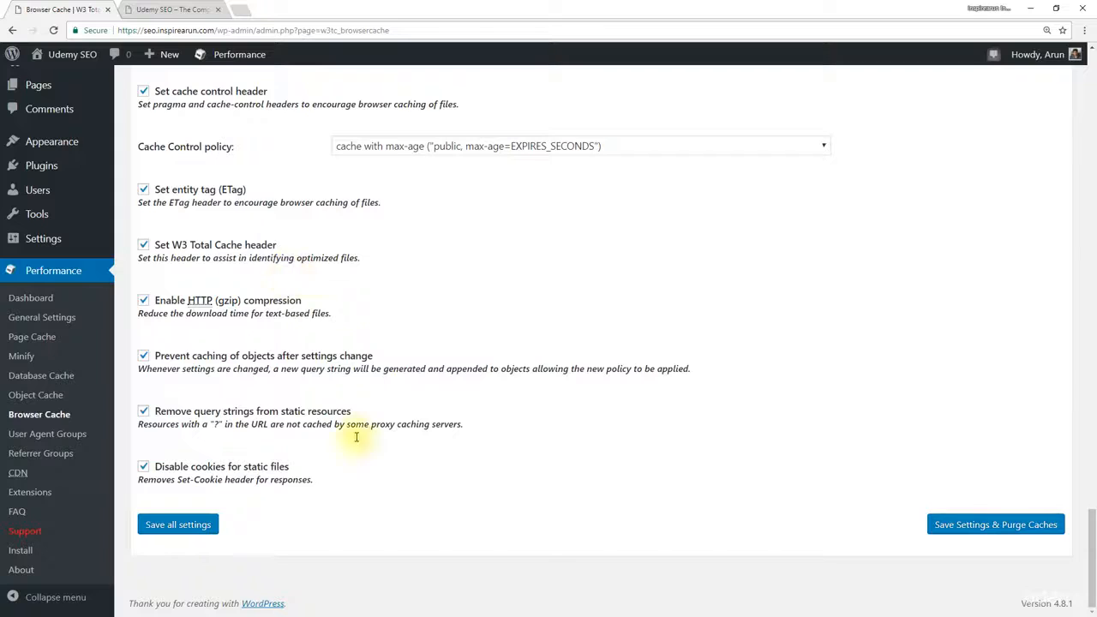
{"action": "left_click", "coordinate": [156, 531]}
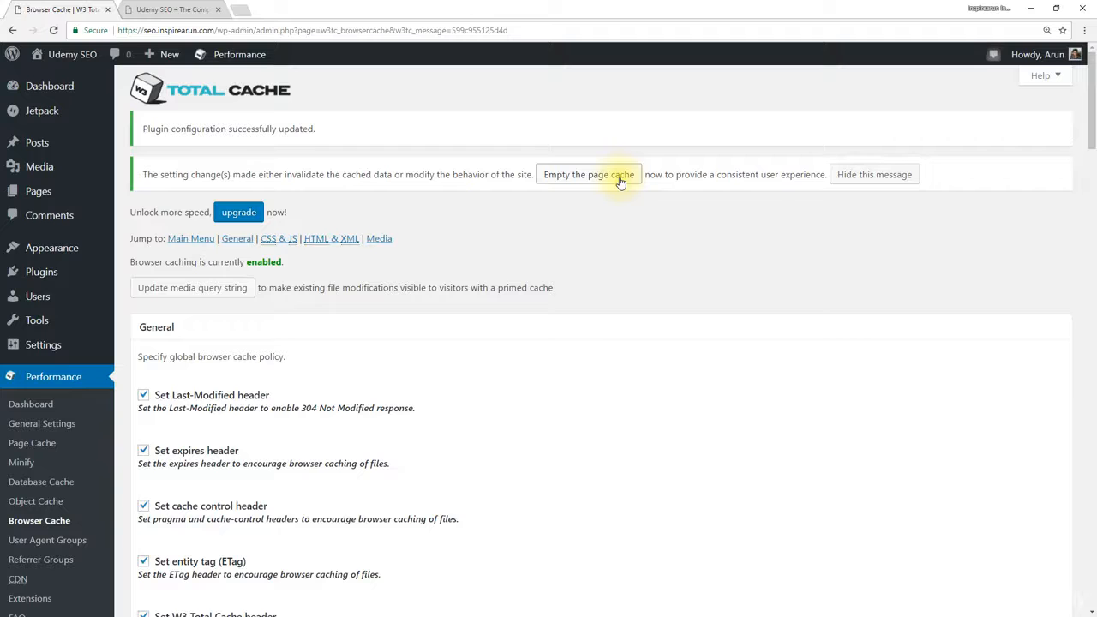
{"action": "left_click", "coordinate": [620, 182]}
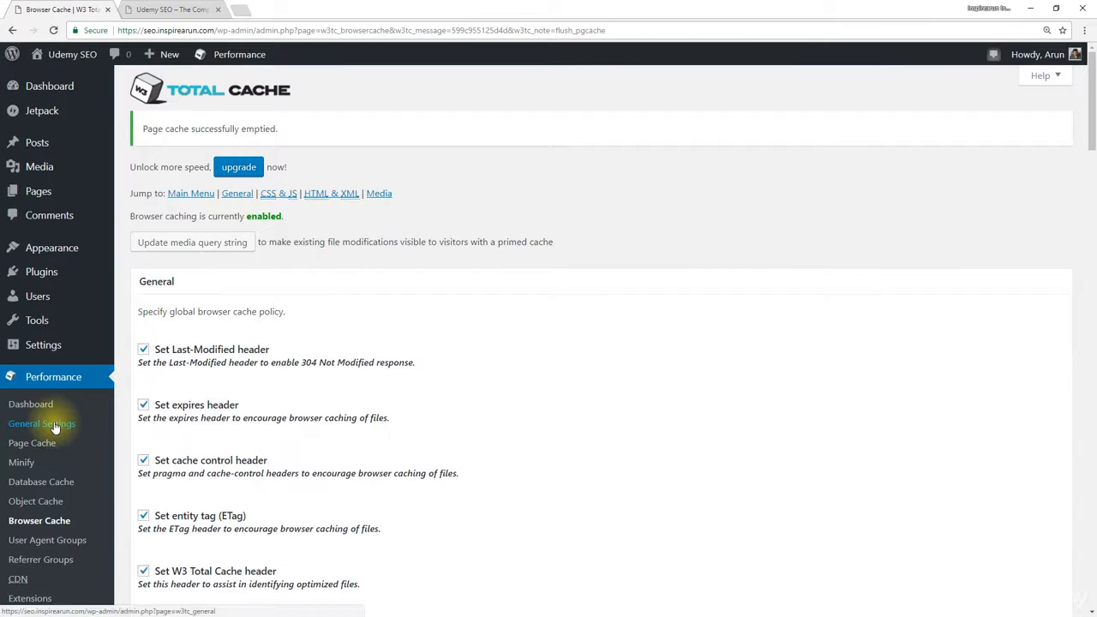
Check the Minify section of the plugin's General Settings and open the Speed Booster Pack settings in a separate browser tab.
{"action": "left_click", "coordinate": [53, 424]}
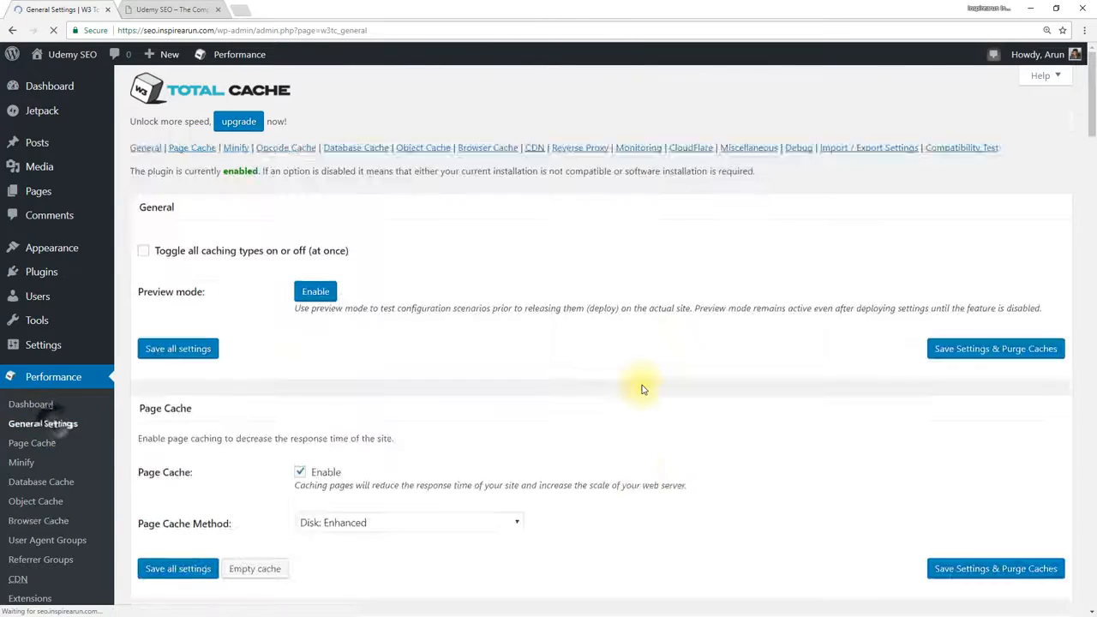
{"action": "scroll", "coordinate": [642, 385], "scroll_direction": "down", "scroll_amount": 5}
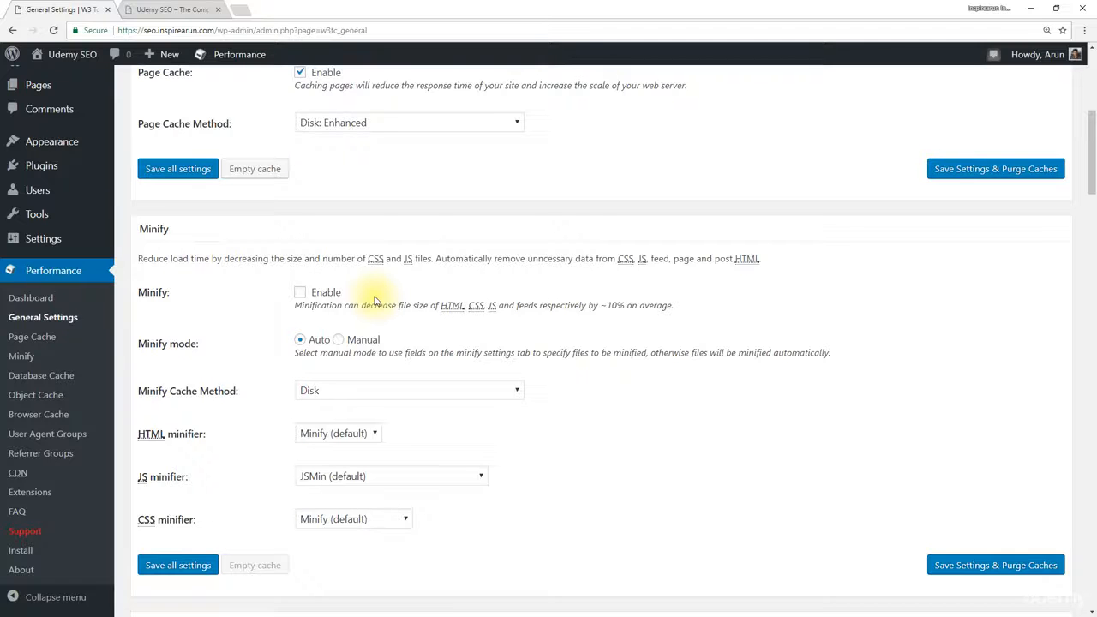
{"action": "mouse_move", "coordinate": [56, 239]}
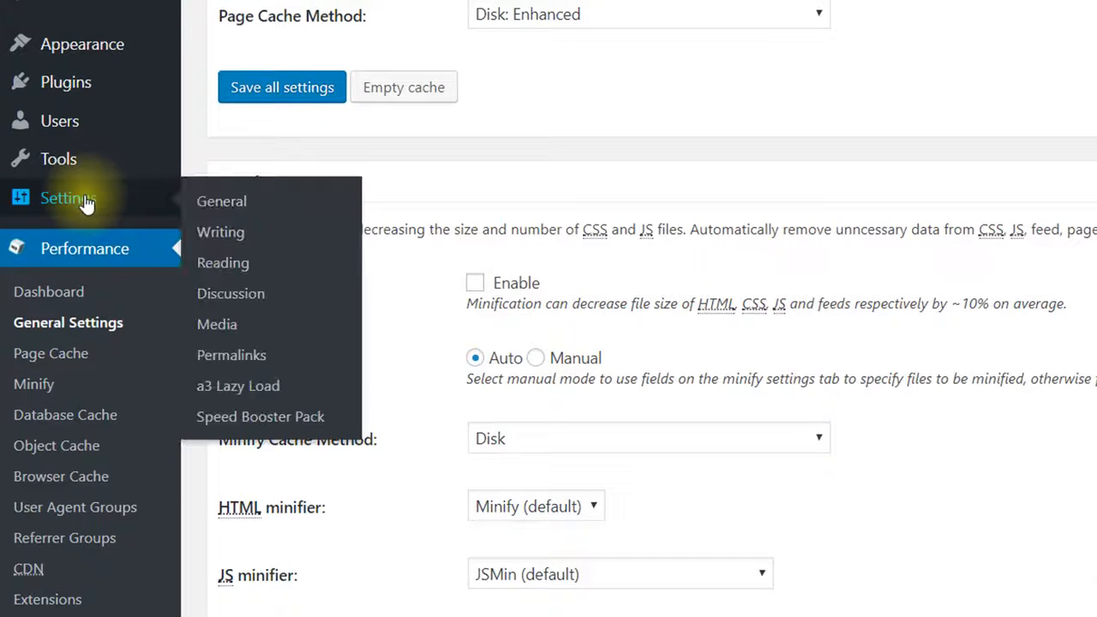
{"action": "middle_click", "coordinate": [270, 417]}
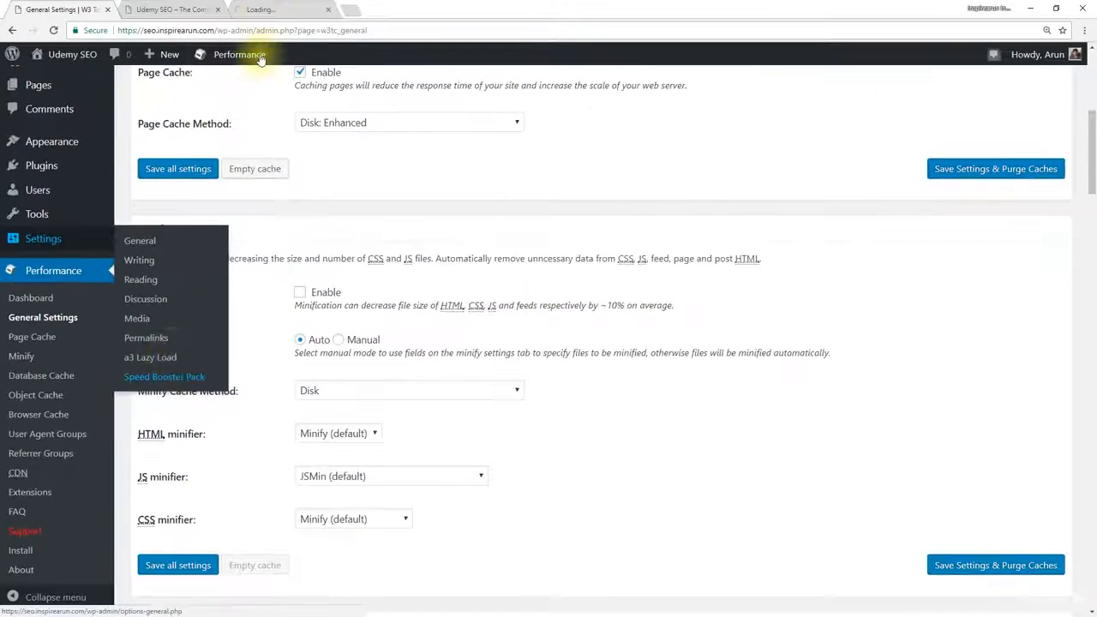
{"action": "left_click", "coordinate": [172, 11]}
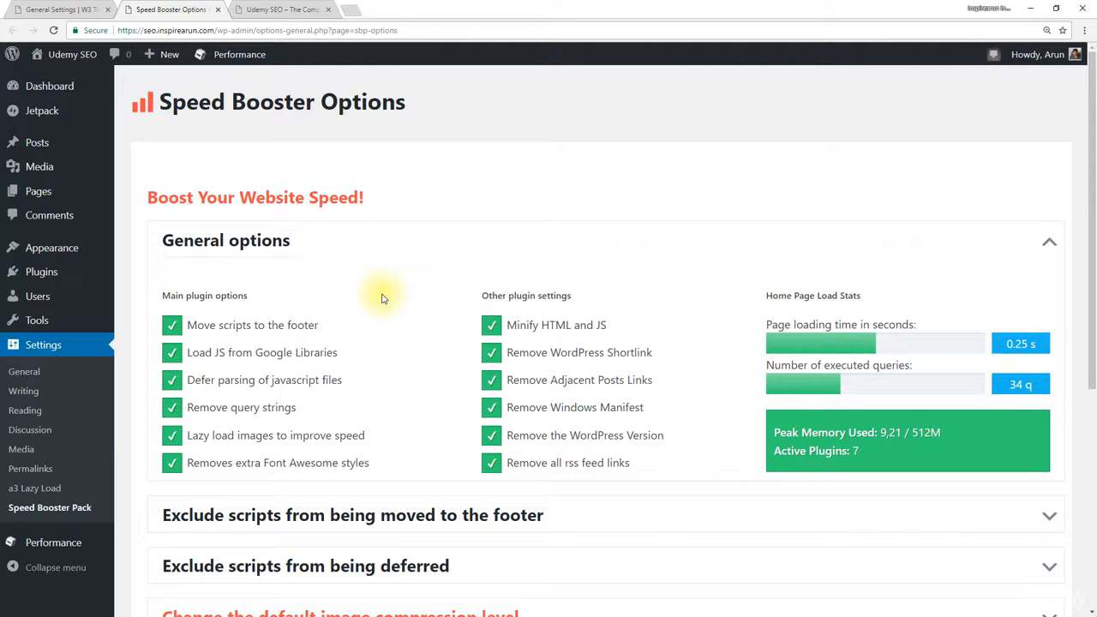
Disable lazy loading, query string removal, deferred JavaScript parsing, Google Libraries loading, moving scripts to the footer, and Minify HTML and JS.
{"action": "left_click", "coordinate": [171, 436]}
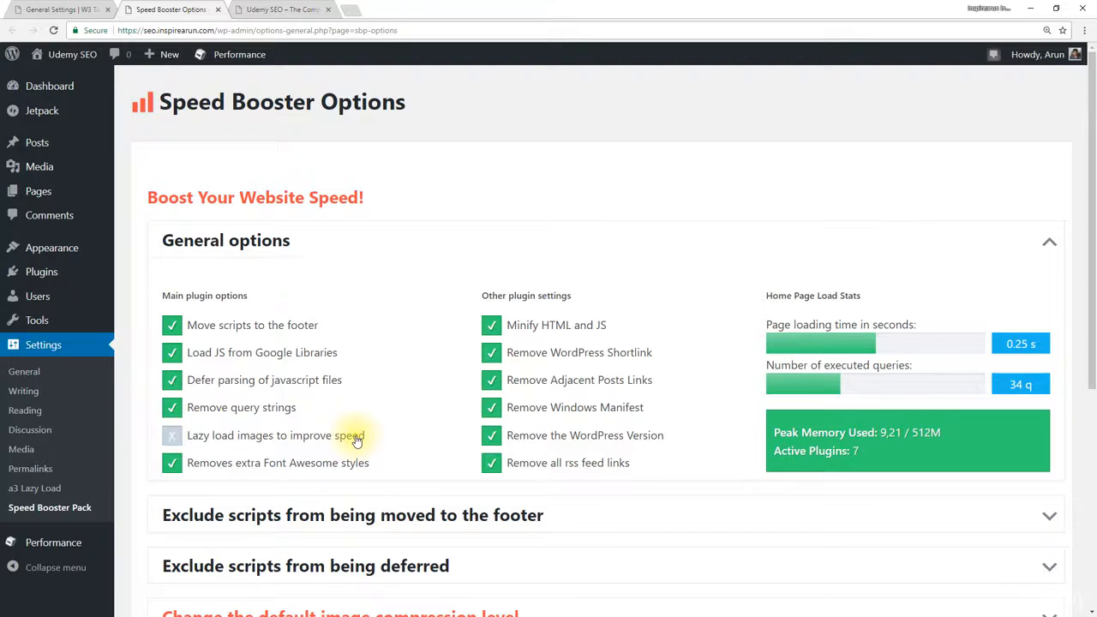
{"action": "left_click", "coordinate": [171, 407]}
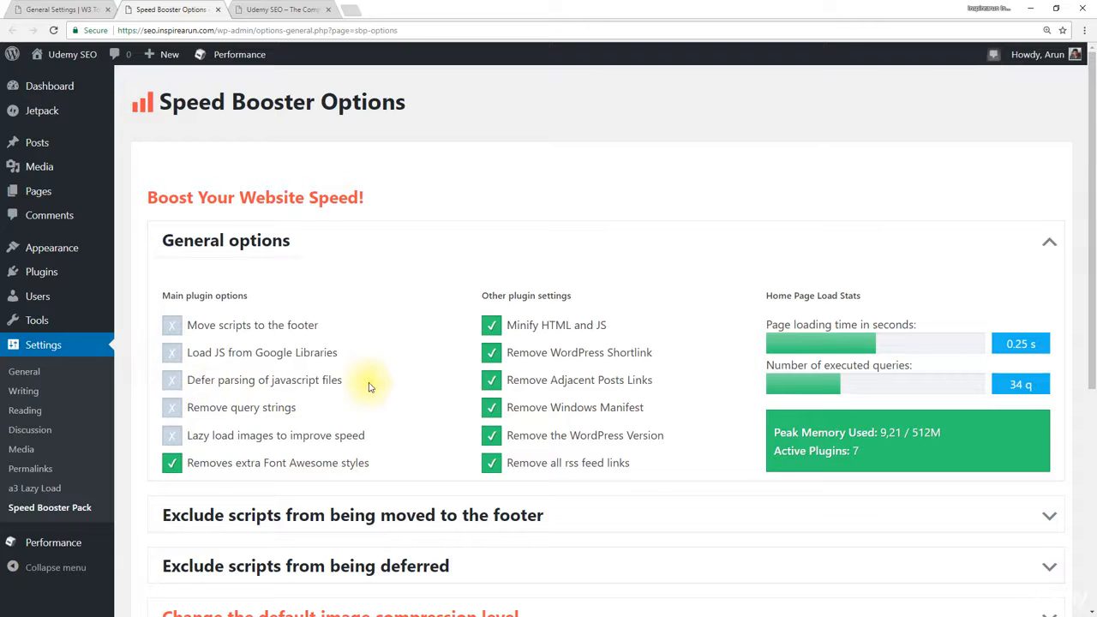
{"action": "left_click", "coordinate": [492, 328]}
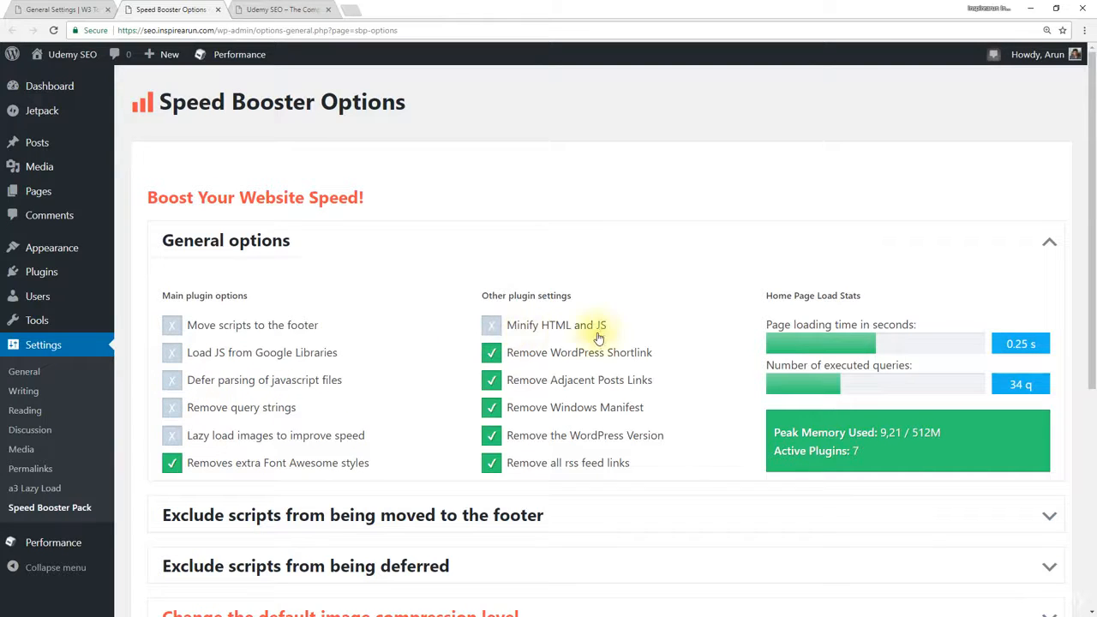
Disable Load CSS asynchronously under "Still need more speed?" and save the Speed Booster Pack changes.
{"action": "scroll", "coordinate": [311, 416], "scroll_direction": "down", "scroll_amount": 3}
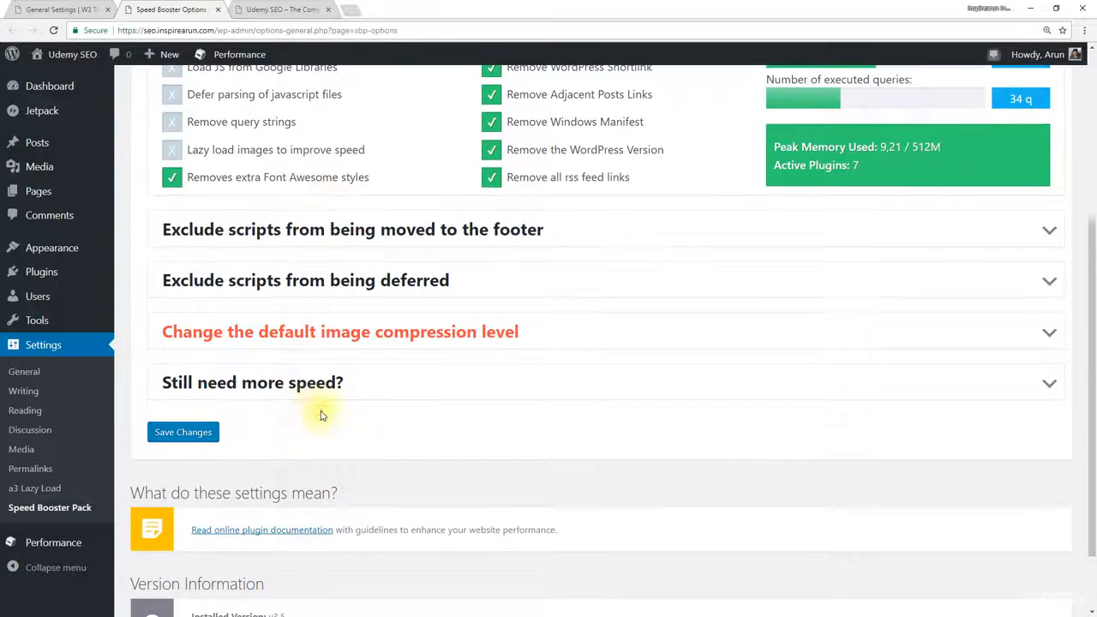
{"action": "left_click", "coordinate": [262, 383]}
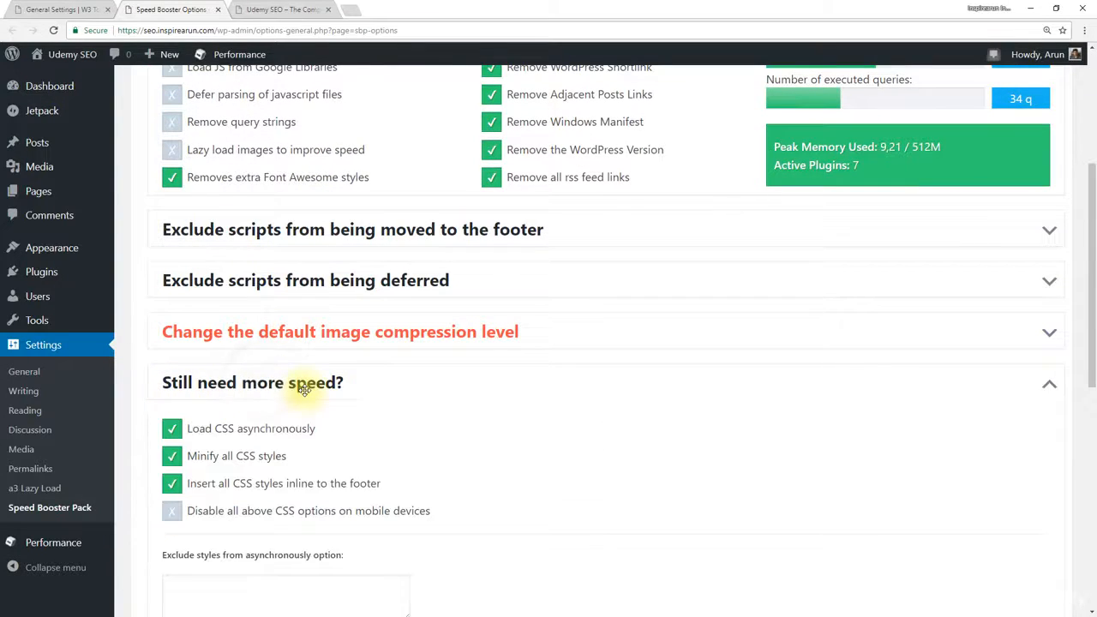
{"action": "left_click", "coordinate": [172, 428]}
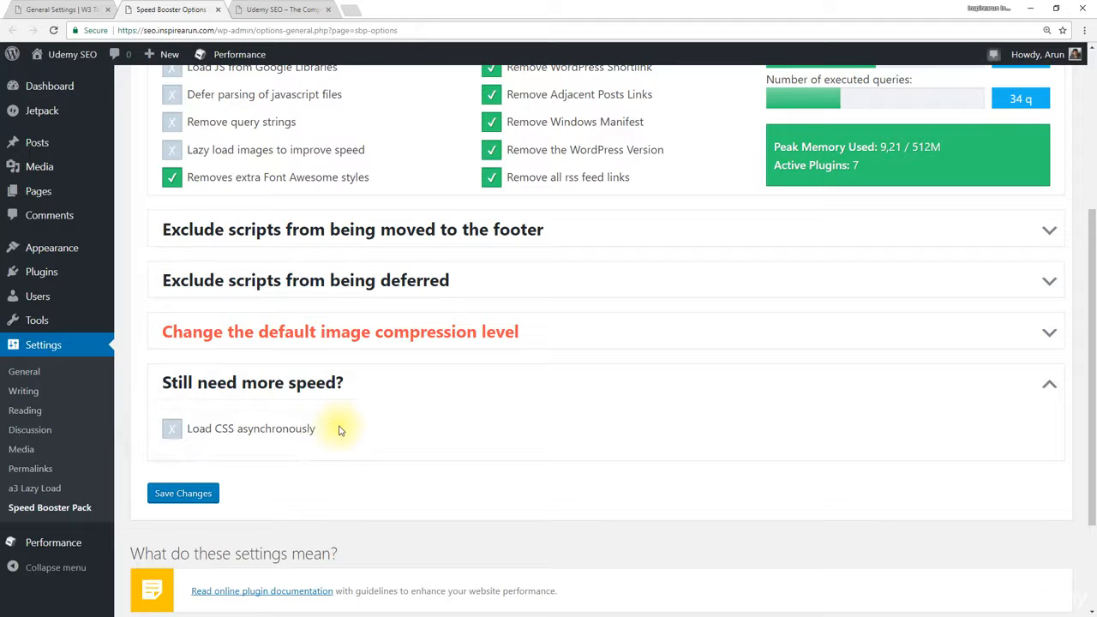
{"action": "scroll", "coordinate": [339, 429], "scroll_direction": "up", "scroll_amount": 2}
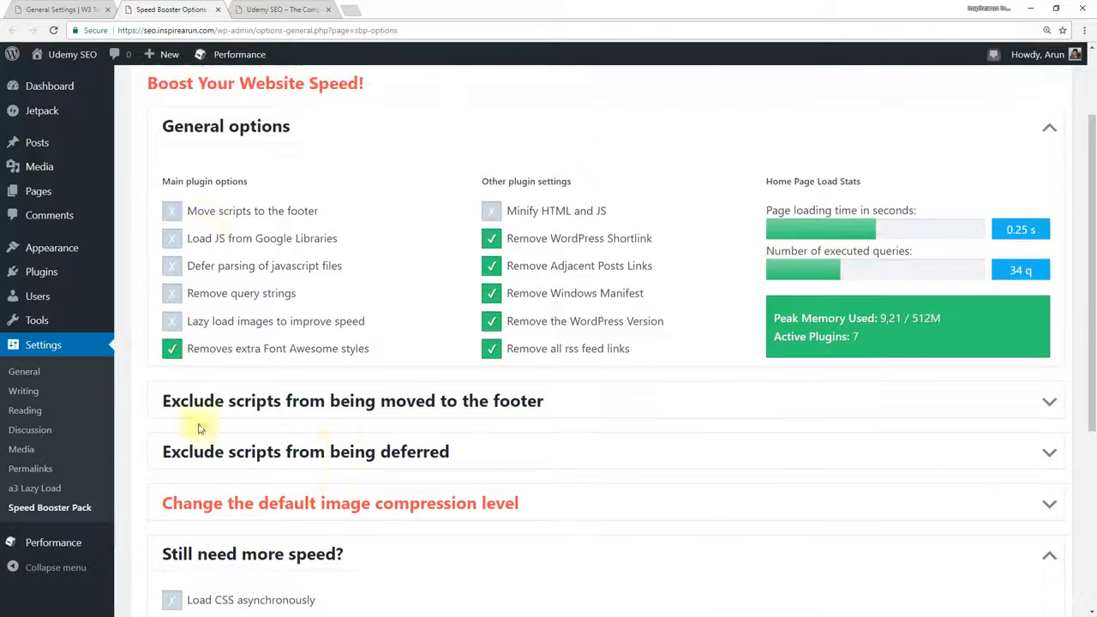
{"action": "scroll", "coordinate": [382, 366], "scroll_direction": "up", "scroll_amount": 1}
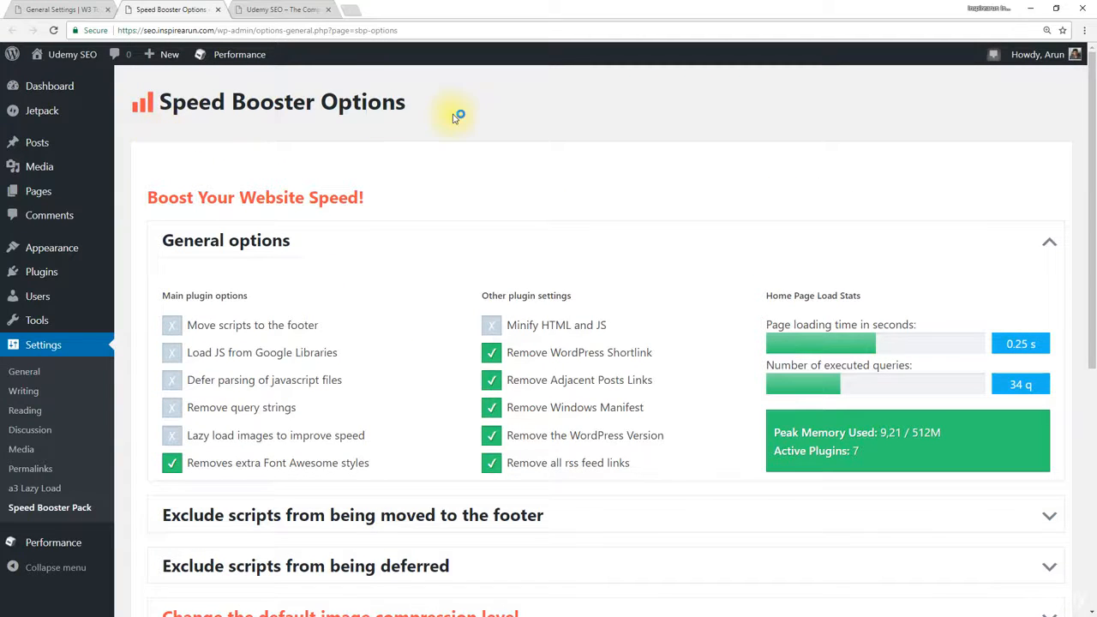
{"action": "scroll", "coordinate": [421, 192], "scroll_direction": "down", "scroll_amount": 1}
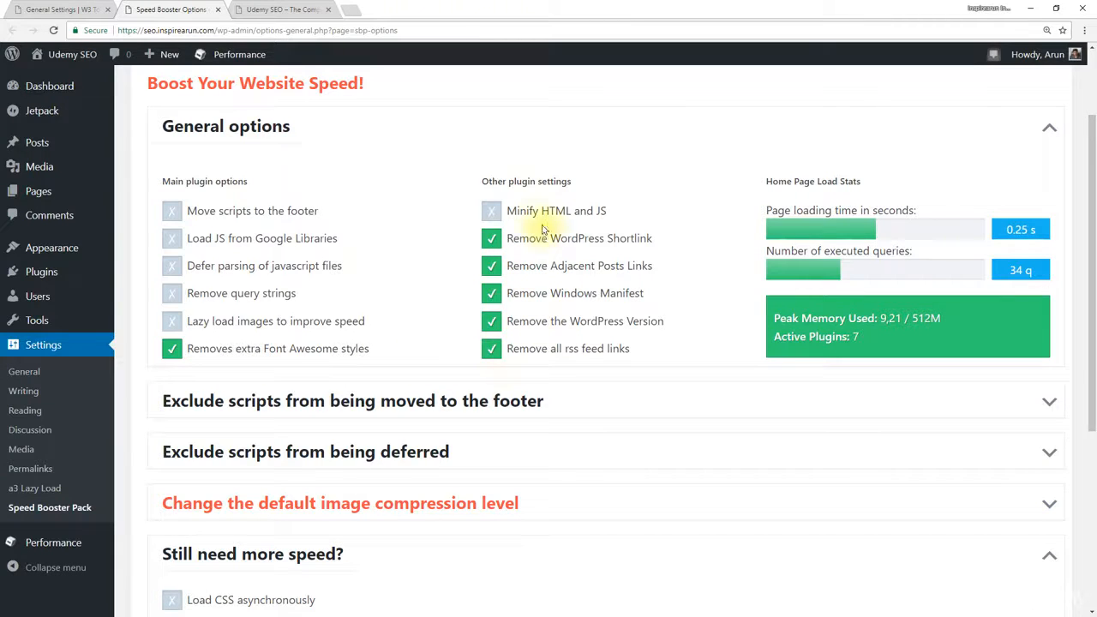
{"action": "scroll", "coordinate": [511, 350], "scroll_direction": "up", "scroll_amount": 1}
{"action": "scroll", "coordinate": [465, 345], "scroll_direction": "down", "scroll_amount": 3}
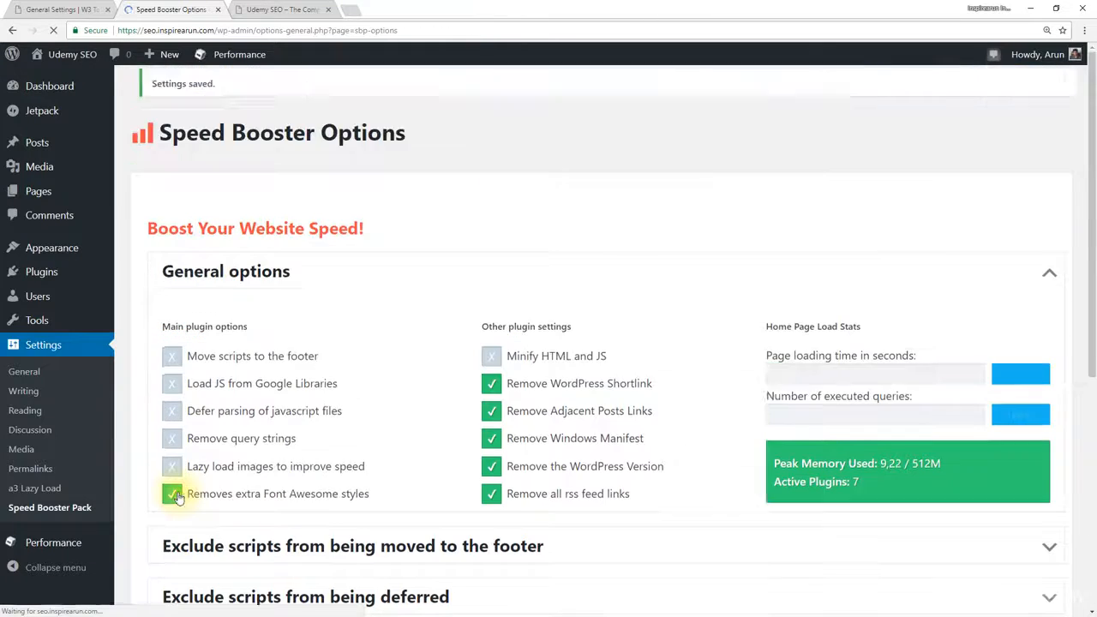
Enable Minify in W3 Total Cache's General Settings with Auto mode and the Disk cache method, and save all settings.
{"action": "left_click", "coordinate": [30, 9]}
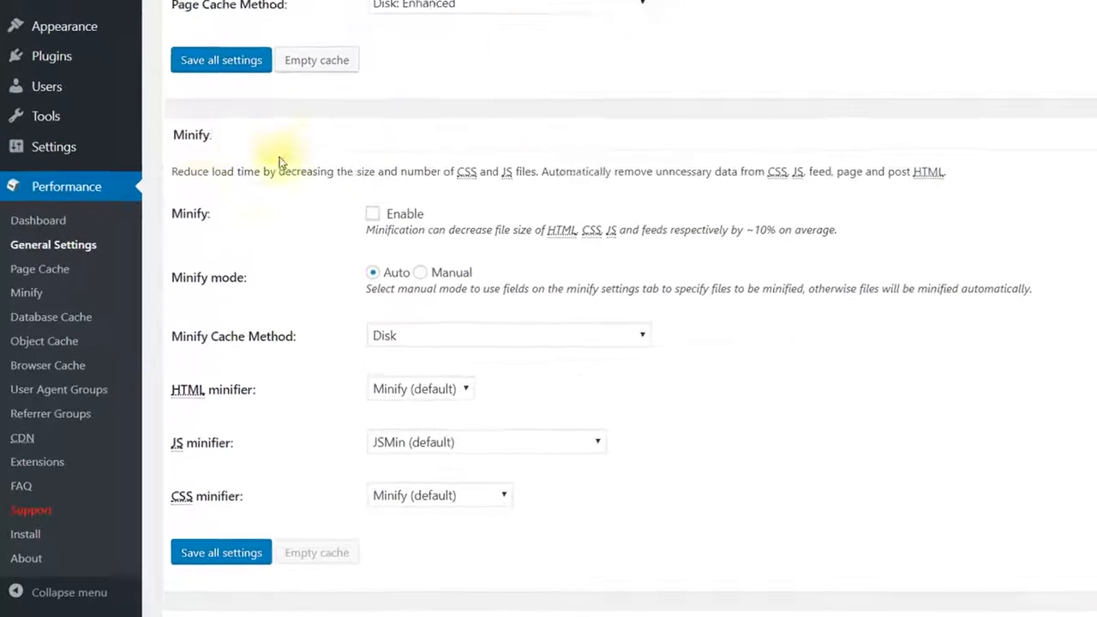
{"action": "left_click", "coordinate": [378, 217]}
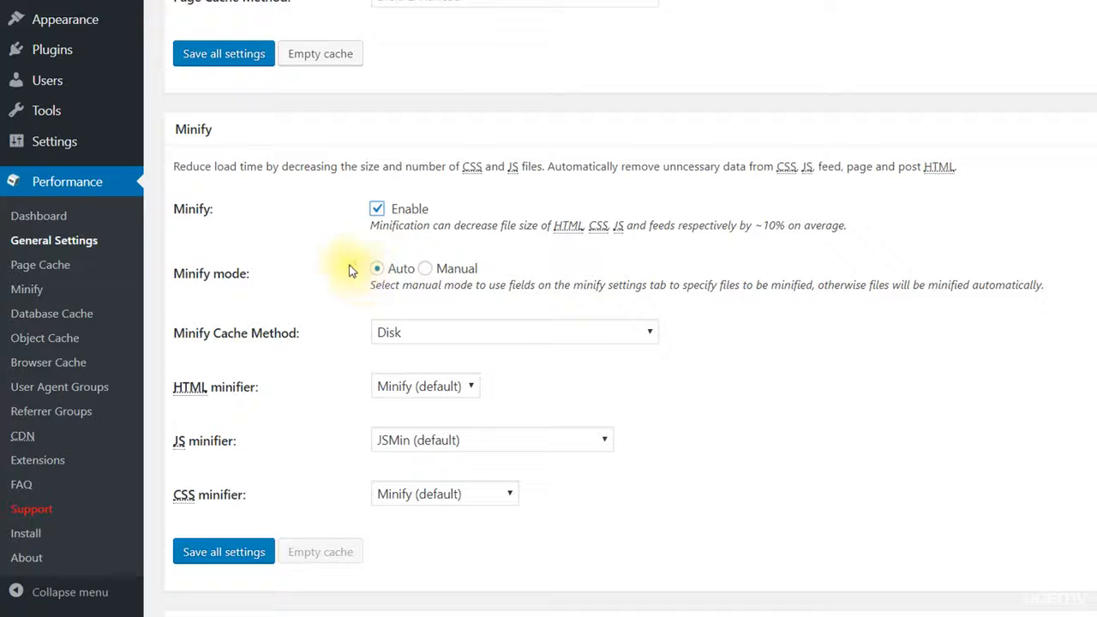
{"action": "scroll", "coordinate": [366, 274], "scroll_direction": "down", "scroll_amount": 1}
{"action": "left_click", "coordinate": [482, 262]}
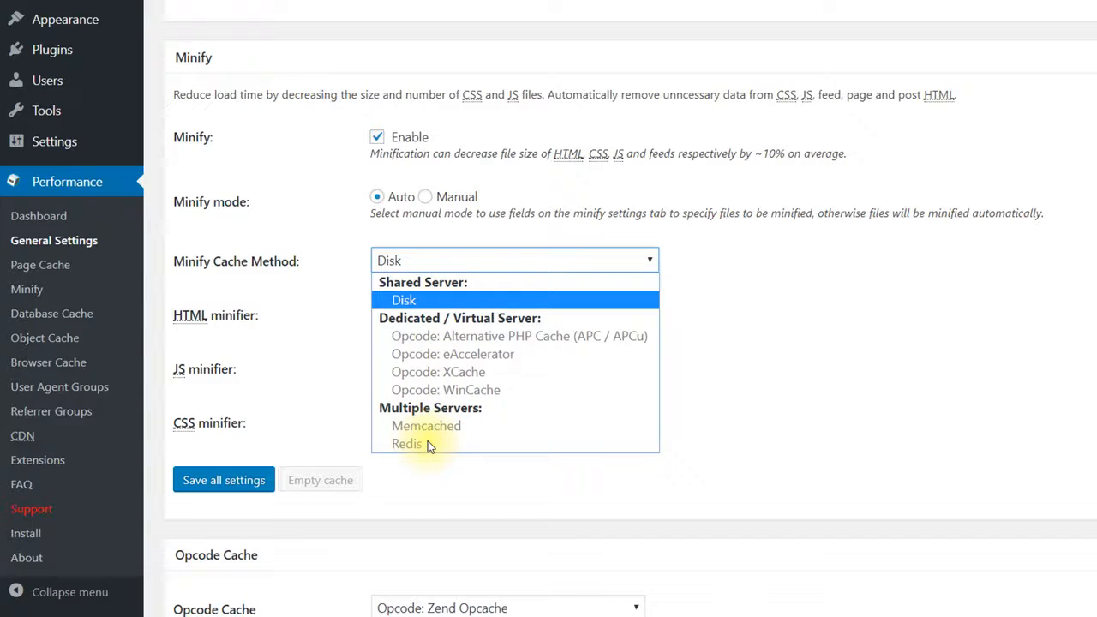
{"action": "left_click", "coordinate": [420, 301]}
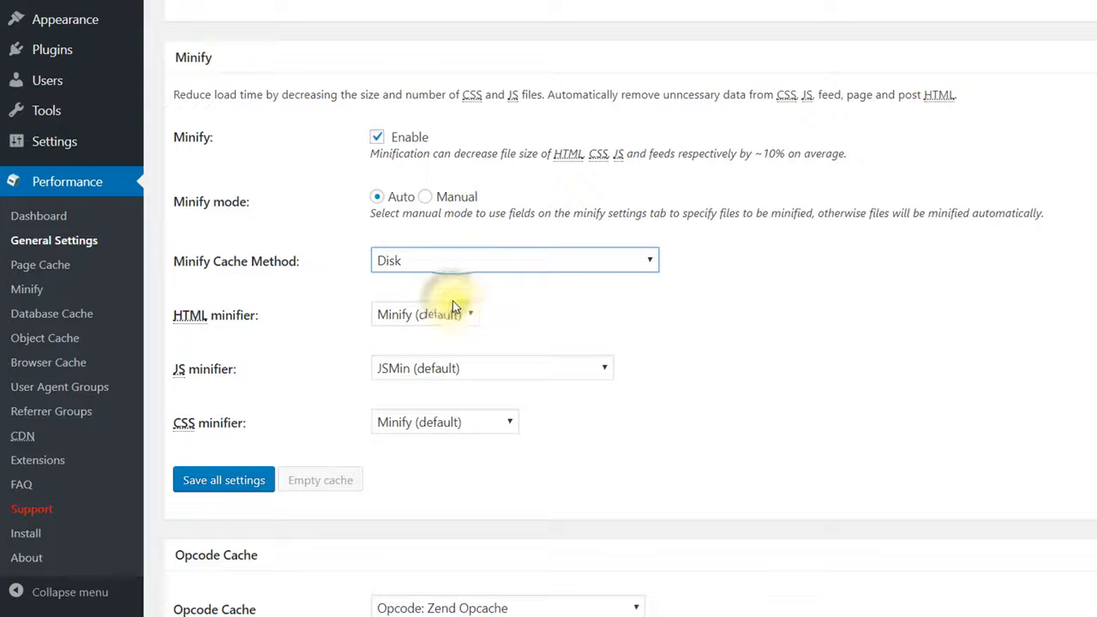
{"action": "left_click", "coordinate": [220, 479]}
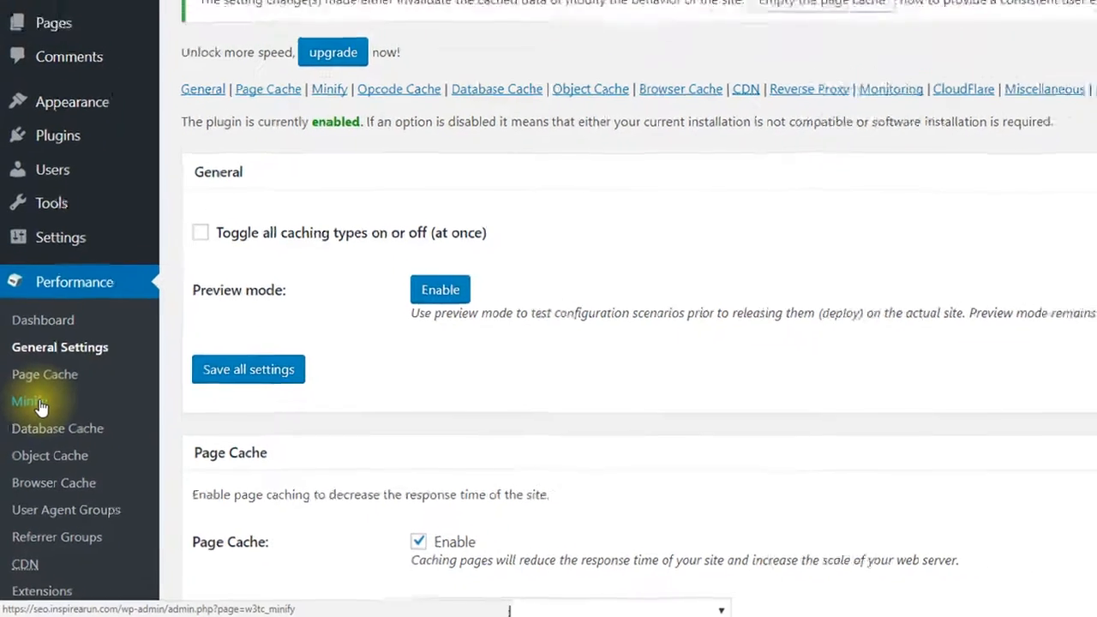
Open the plugin's Minify settings page and enable HTML minification in the HTML & XML section.
{"action": "left_click", "coordinate": [35, 384]}
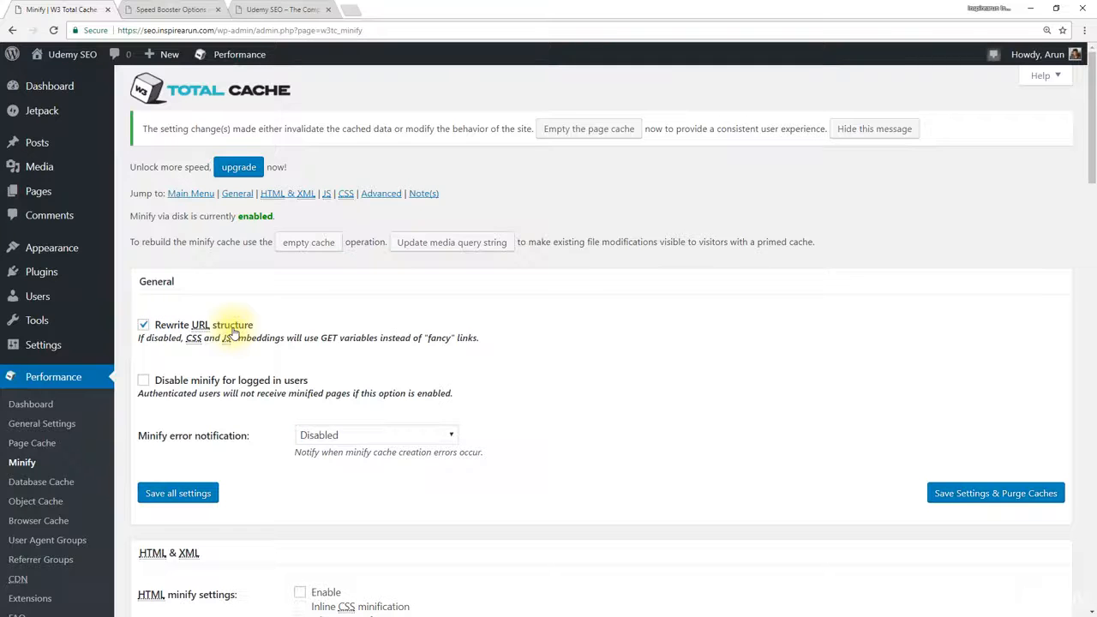
{"action": "scroll", "coordinate": [300, 252], "scroll_direction": "down", "scroll_amount": 4}
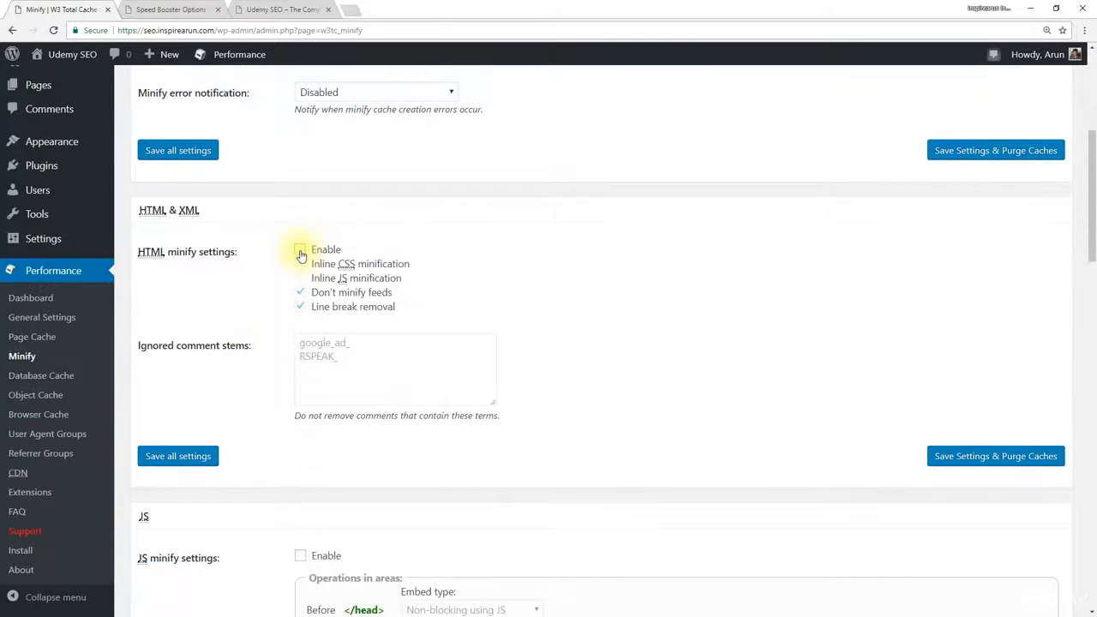
{"action": "left_click", "coordinate": [300, 250]}
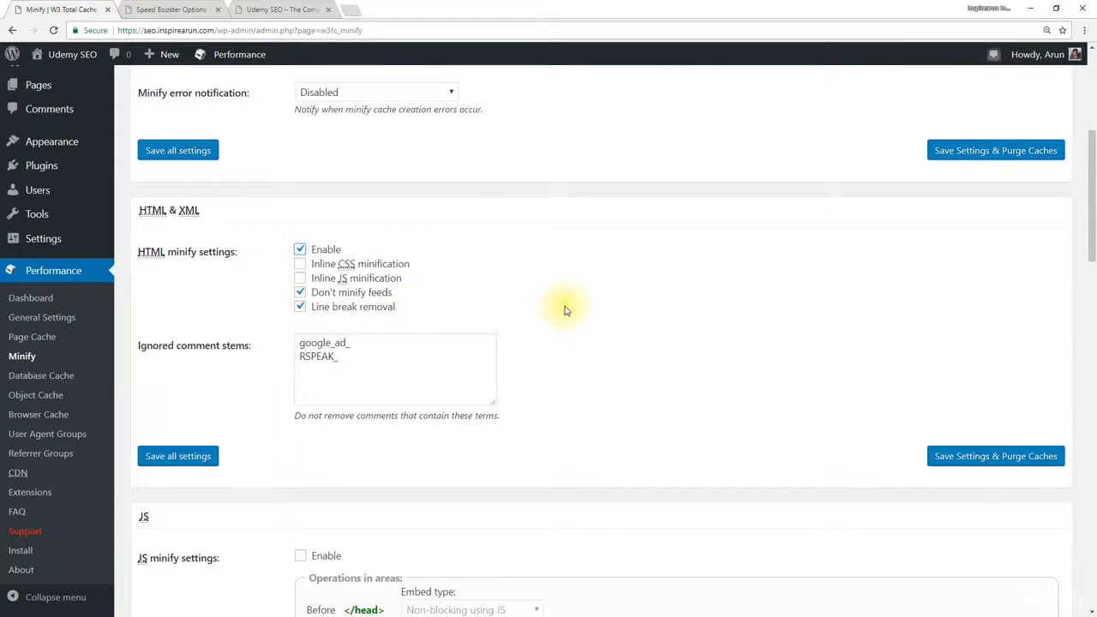
Enable JS minification and set the embed type before </head> and after <body> to Non-blocking using "async".
{"action": "scroll", "coordinate": [565, 310], "scroll_direction": "down", "scroll_amount": 3}
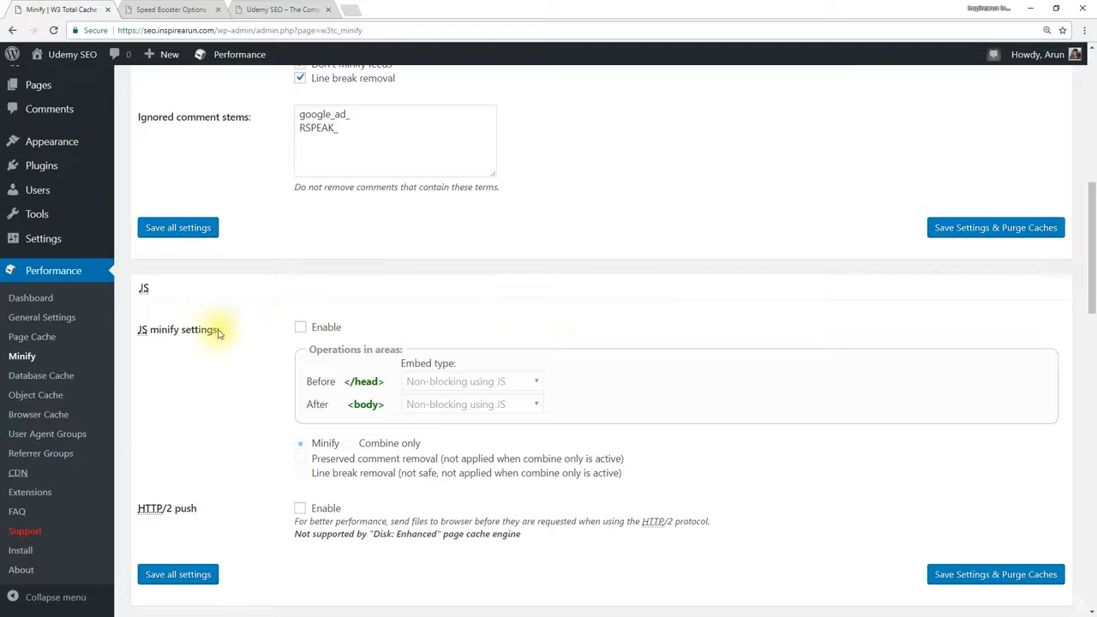
{"action": "left_click", "coordinate": [300, 328]}
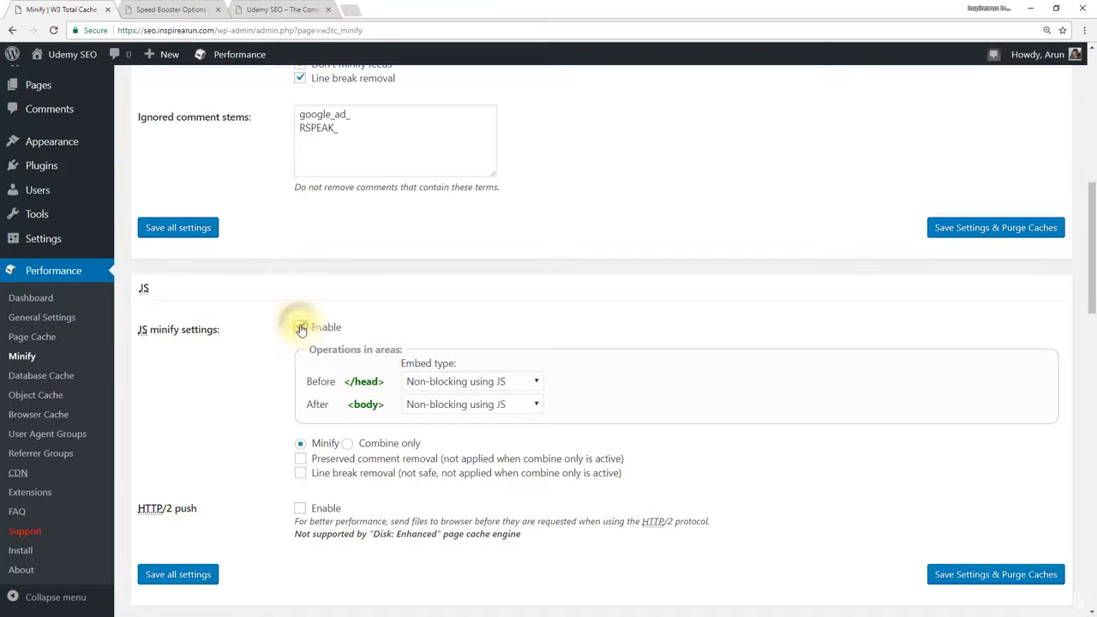
{"action": "left_click", "coordinate": [532, 383]}
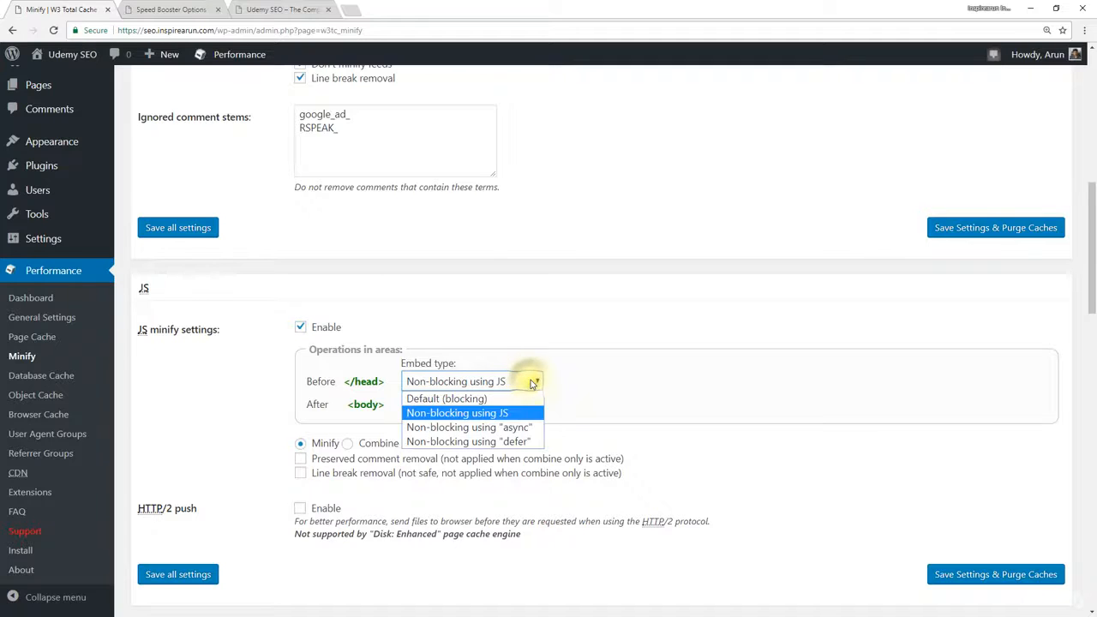
{"action": "left_click", "coordinate": [514, 433]}
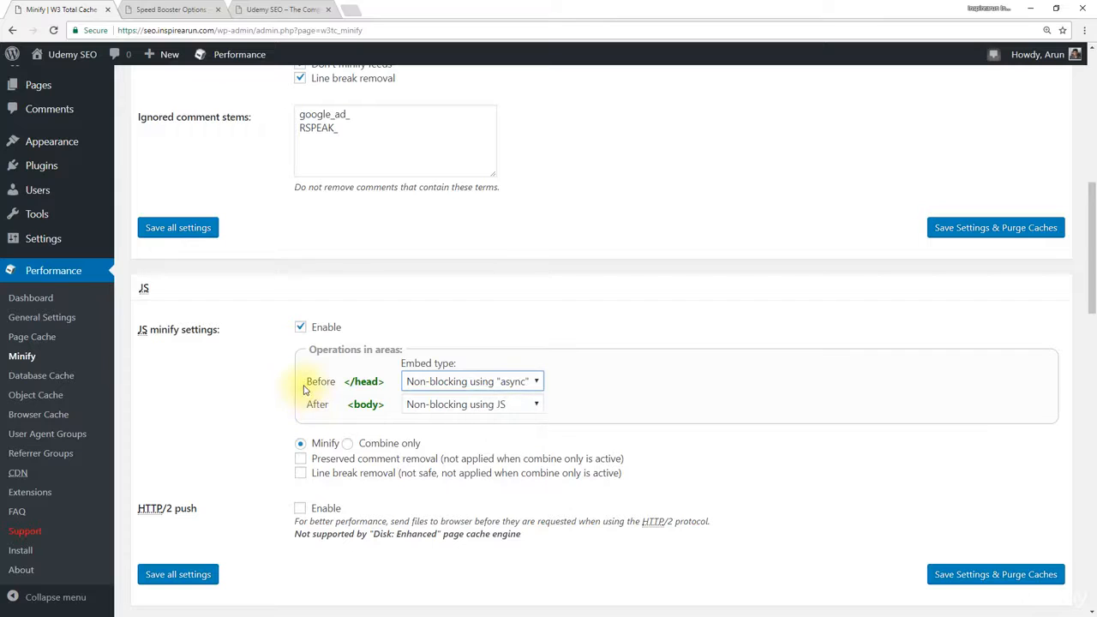
{"action": "left_click", "coordinate": [464, 404]}
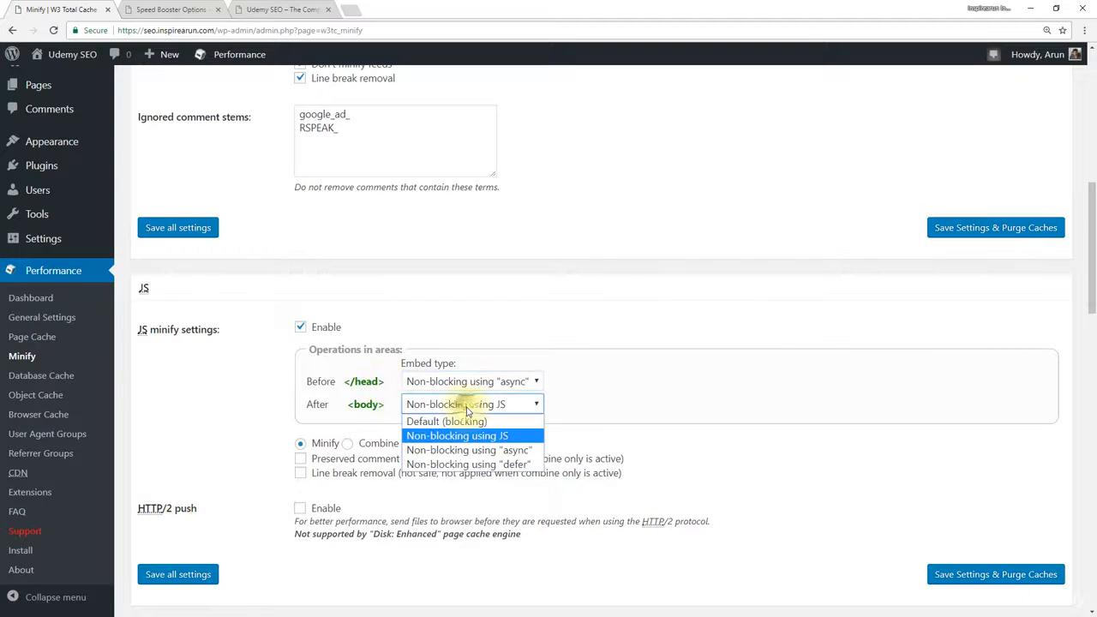
{"action": "left_click", "coordinate": [460, 449]}
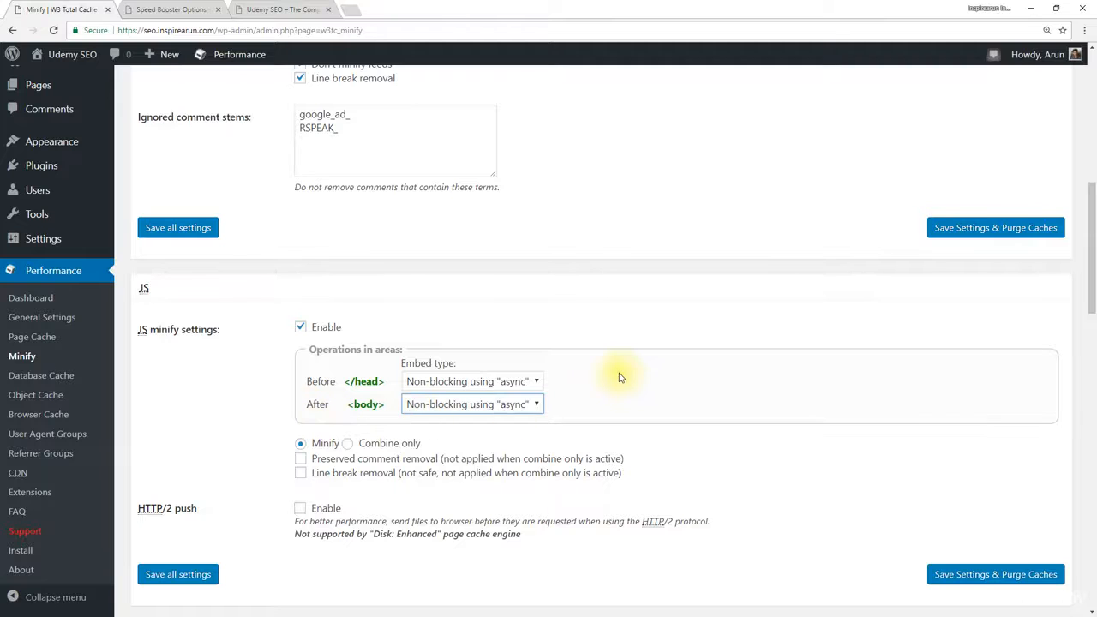
Enable CSS minification in the CSS section of the Minify settings.
{"action": "scroll", "coordinate": [619, 374], "scroll_direction": "down", "scroll_amount": 4}
{"action": "scroll", "coordinate": [620, 377], "scroll_direction": "down", "scroll_amount": 1}
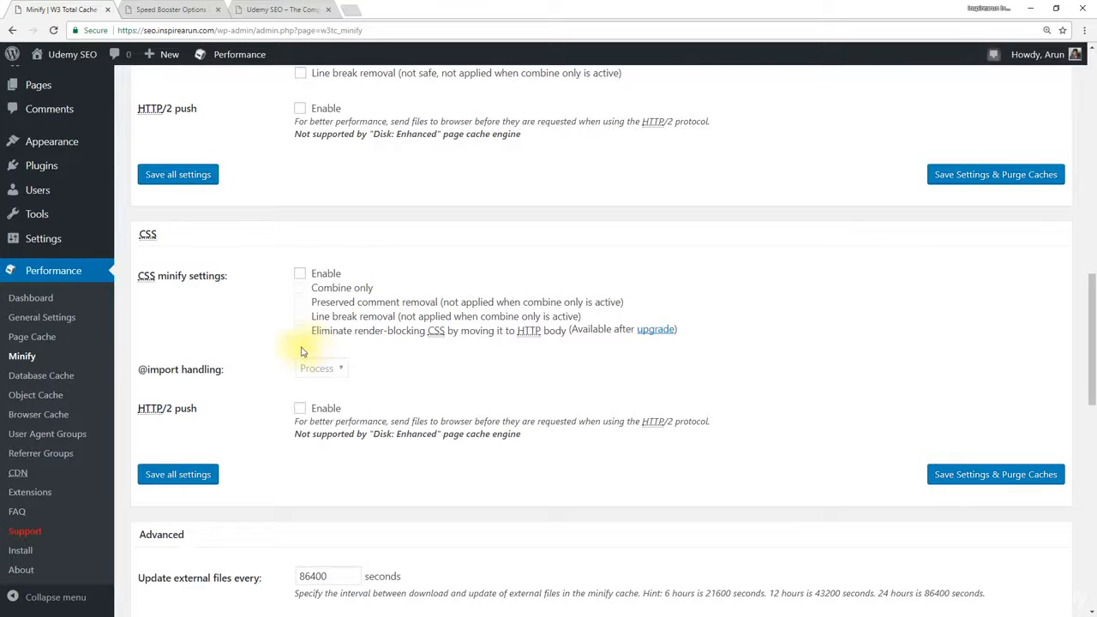
{"action": "left_click", "coordinate": [299, 277]}
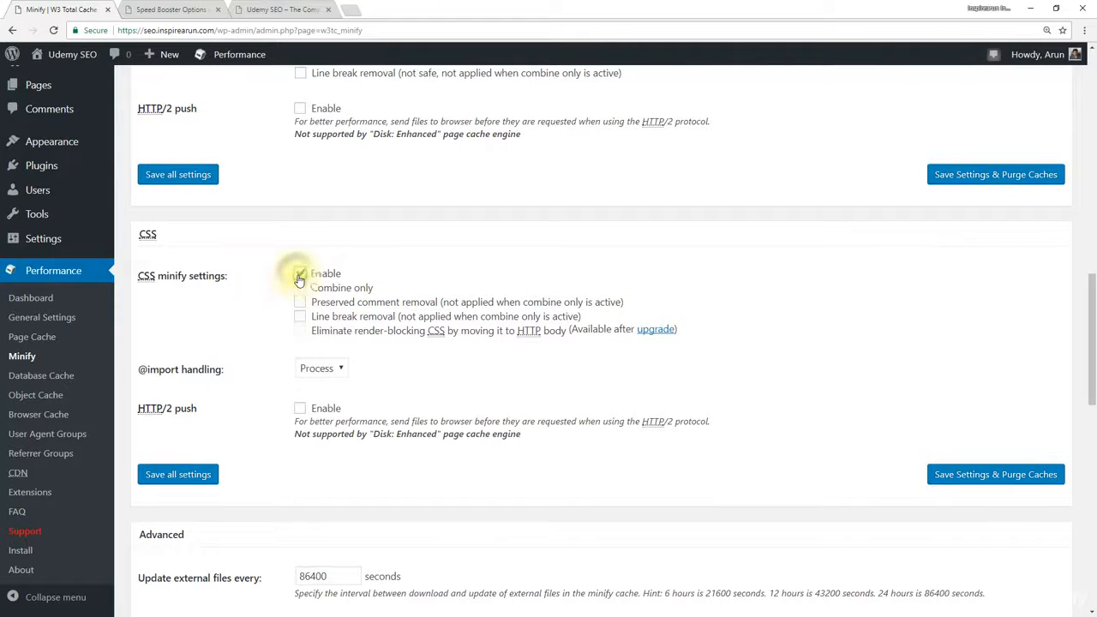
Save all Minify settings, and empty the minify cache and the page cache.
{"action": "scroll", "coordinate": [298, 276], "scroll_direction": "down", "scroll_amount": 10}
{"action": "scroll", "coordinate": [298, 276], "scroll_direction": "down", "scroll_amount": 1}
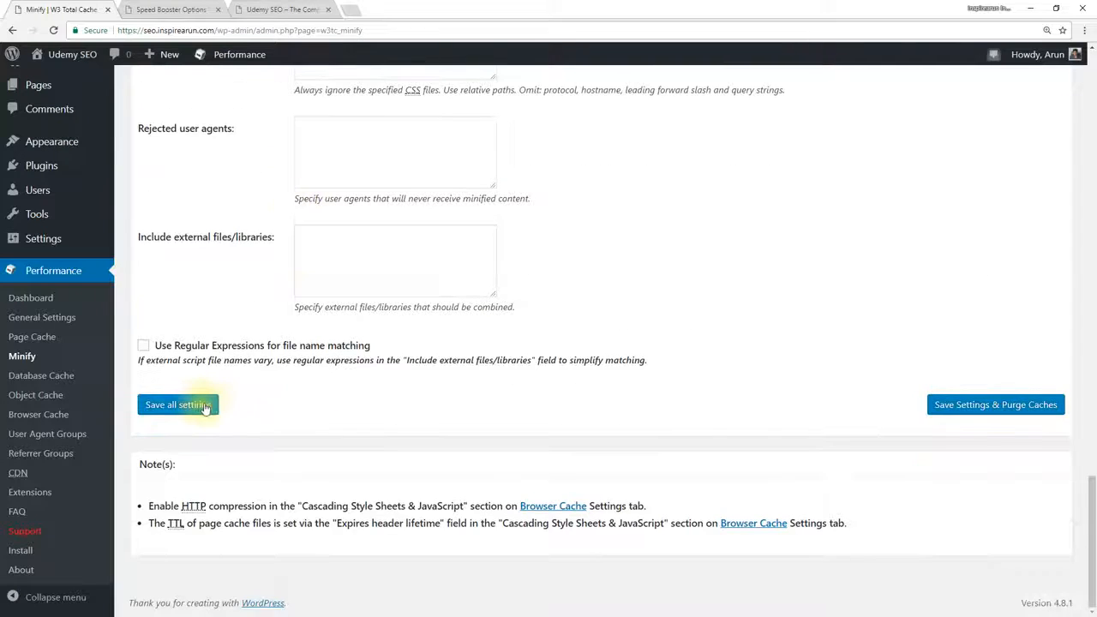
{"action": "left_click", "coordinate": [177, 404]}
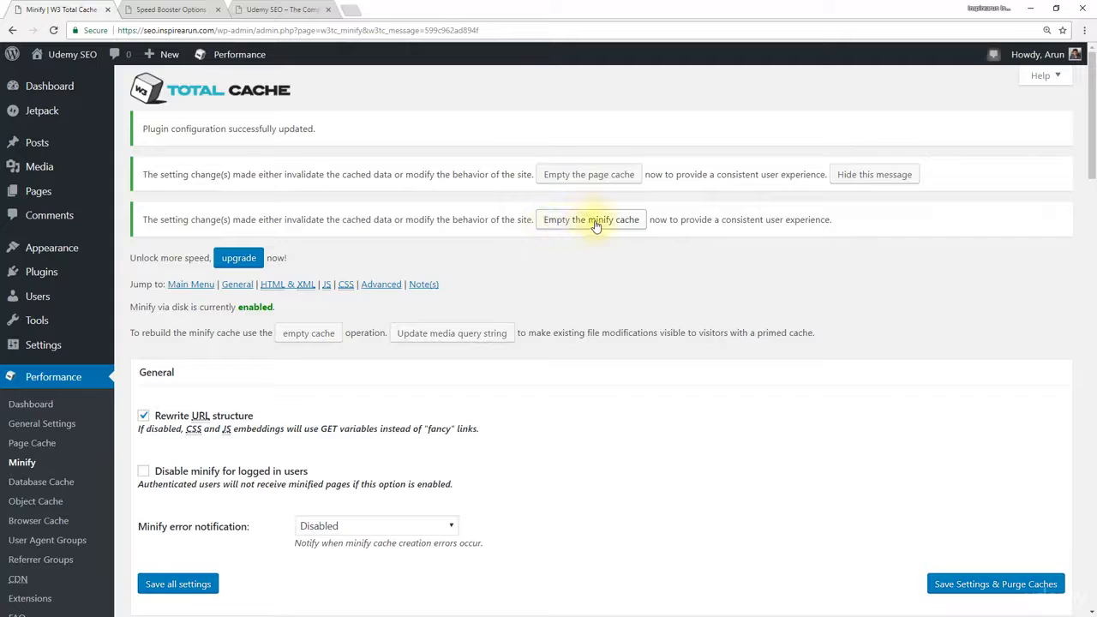
{"action": "left_click", "coordinate": [603, 223]}
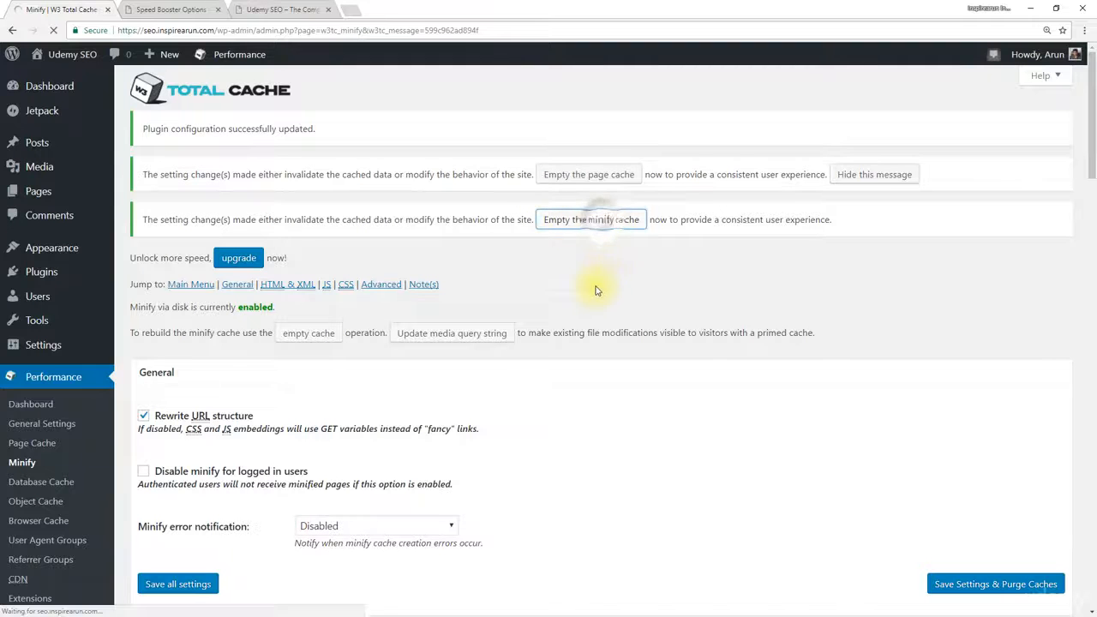
{"action": "left_click", "coordinate": [590, 175]}
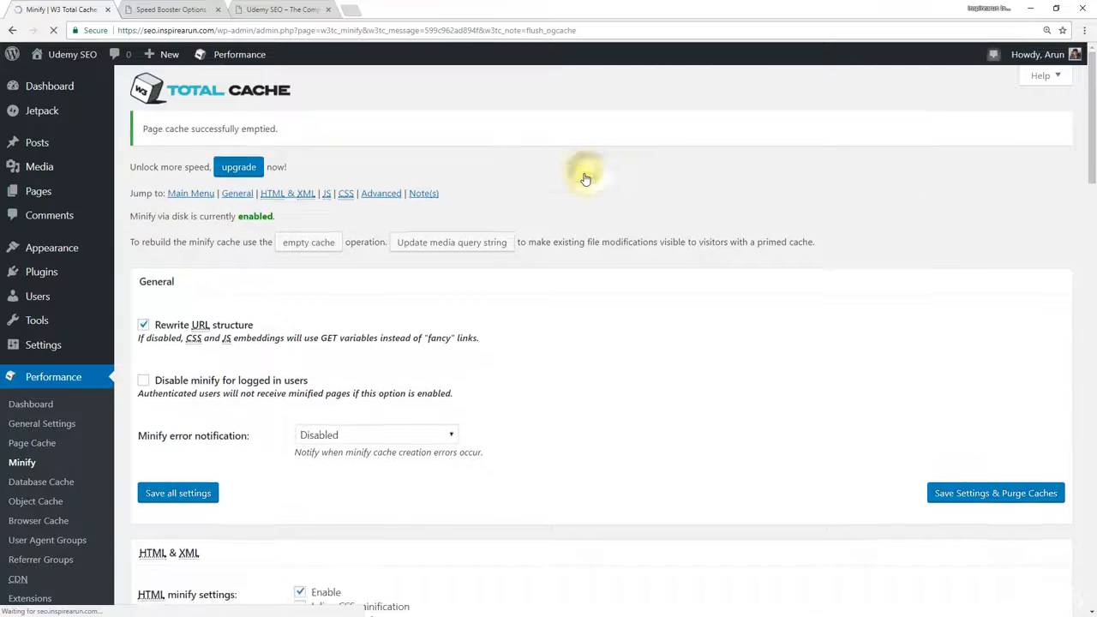
Reload the site's home page in its browser tab and check how the layout renders with minification.
{"action": "left_click", "coordinate": [257, 9]}
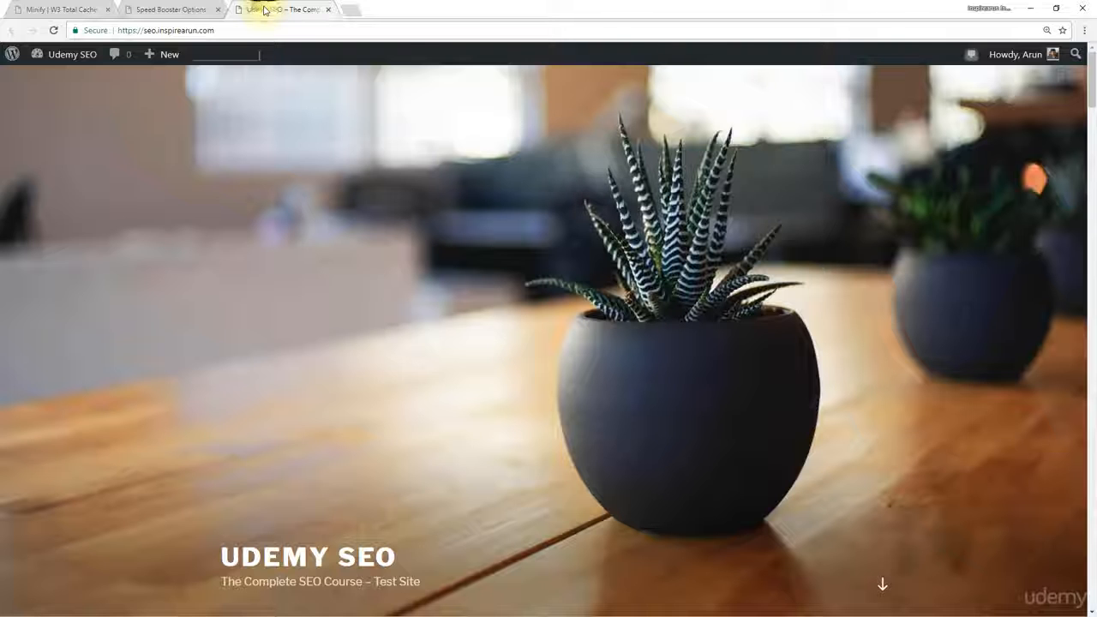
{"action": "left_click", "coordinate": [53, 30]}
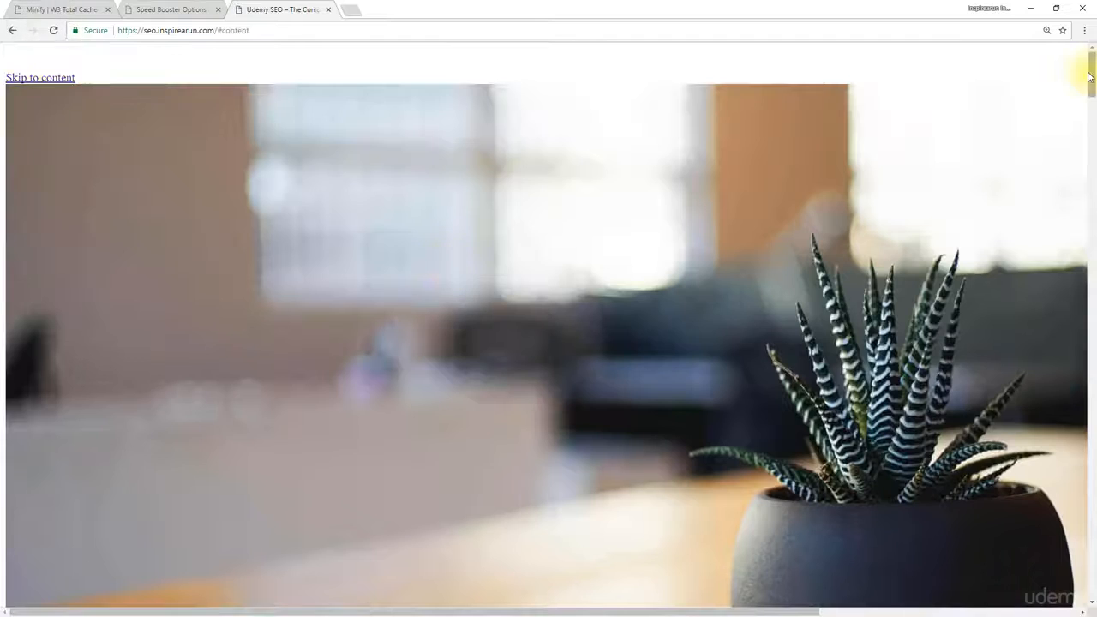
{"action": "mouse_move", "coordinate": [1093, 75]}
{"action": "left_mouse_down"}
{"action": "mouse_move", "coordinate": [1089, 583]}
{"action": "mouse_move", "coordinate": [1070, 497]}
{"action": "mouse_move", "coordinate": [1091, 73]}
{"action": "left_mouse_up"}
Return to the Minify settings, update the media query string and empty the page cache.
{"action": "left_click", "coordinate": [50, 9]}
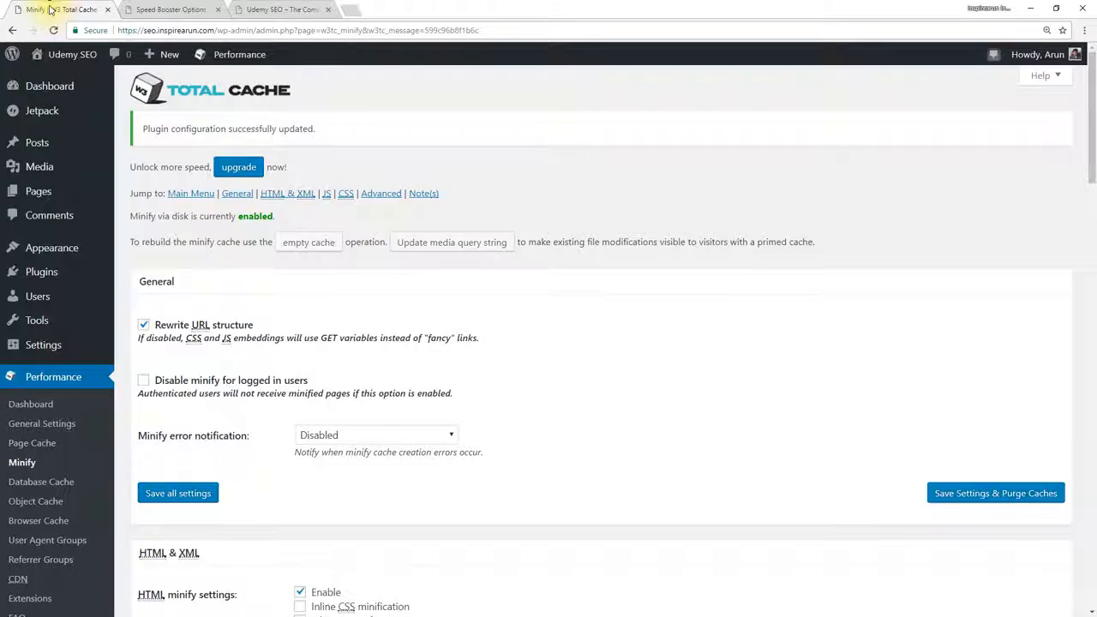
{"action": "left_click", "coordinate": [470, 248]}
{"action": "left_click", "coordinate": [586, 180]}
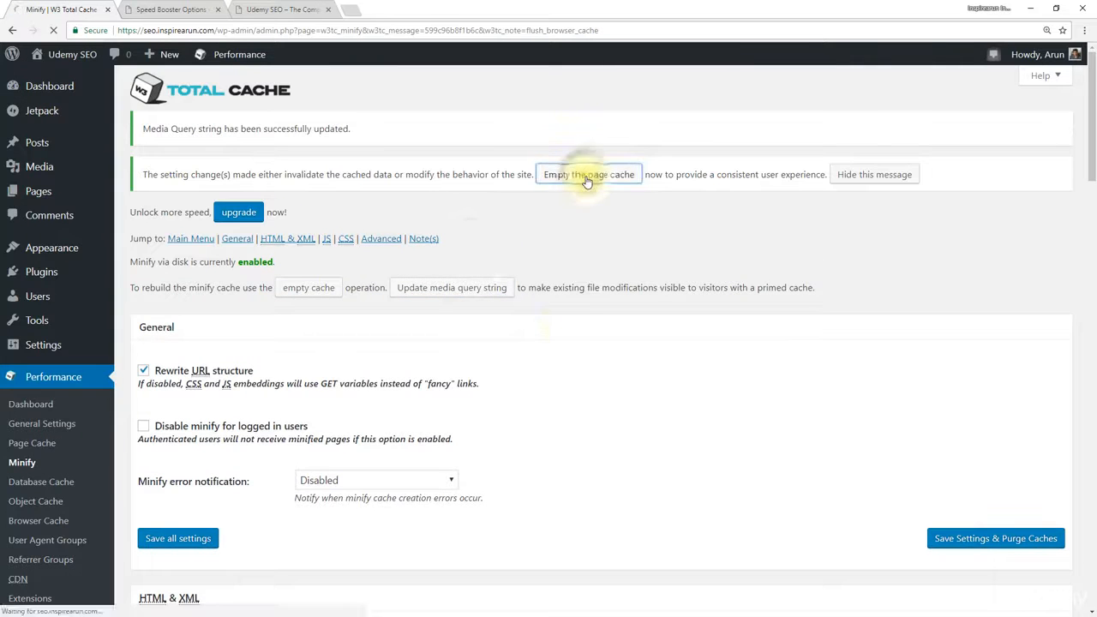
Reload the home page again to check its styling with the updated media query string.
{"action": "left_click", "coordinate": [274, 9]}
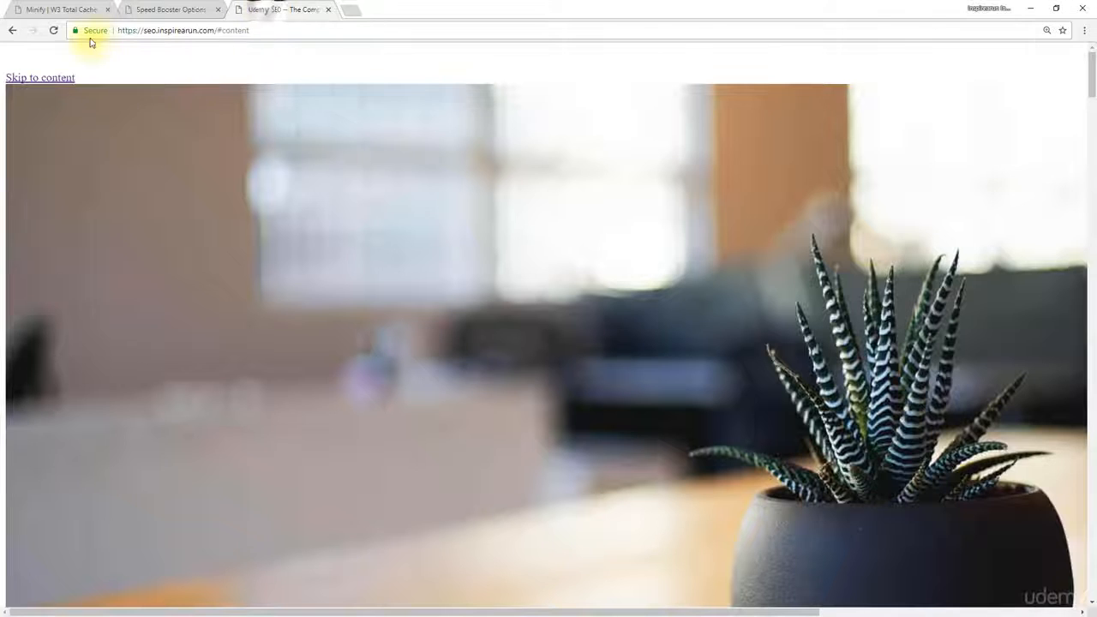
{"action": "left_click", "coordinate": [53, 30]}
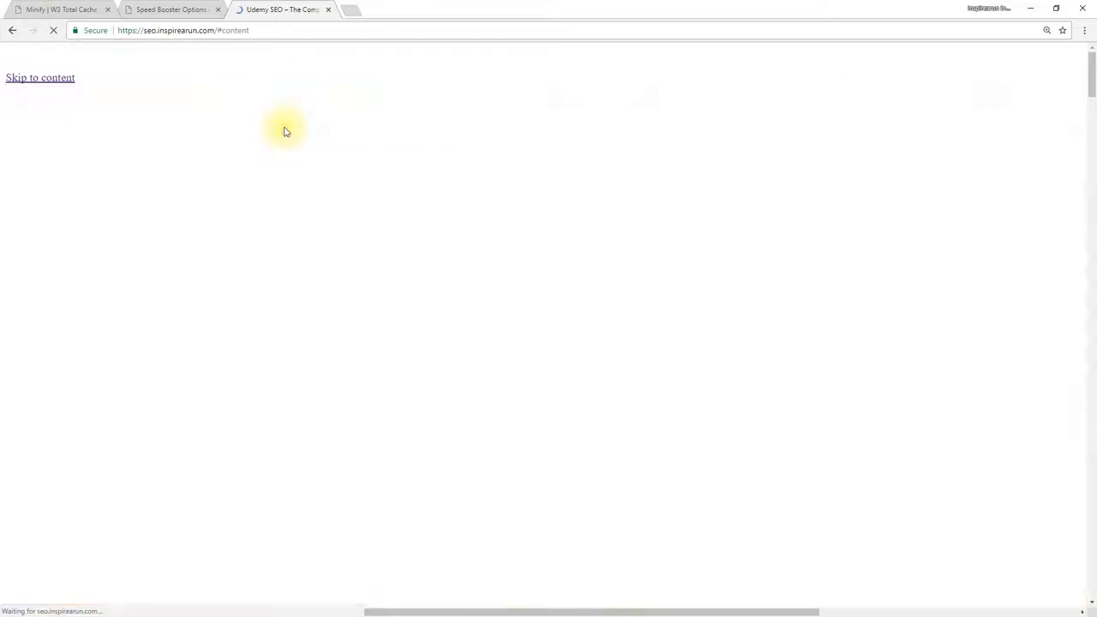
{"action": "mouse_move", "coordinate": [1089, 70]}
{"action": "left_mouse_down"}
{"action": "mouse_move", "coordinate": [1090, 458]}
{"action": "mouse_move", "coordinate": [1093, 66]}
{"action": "left_mouse_up"}
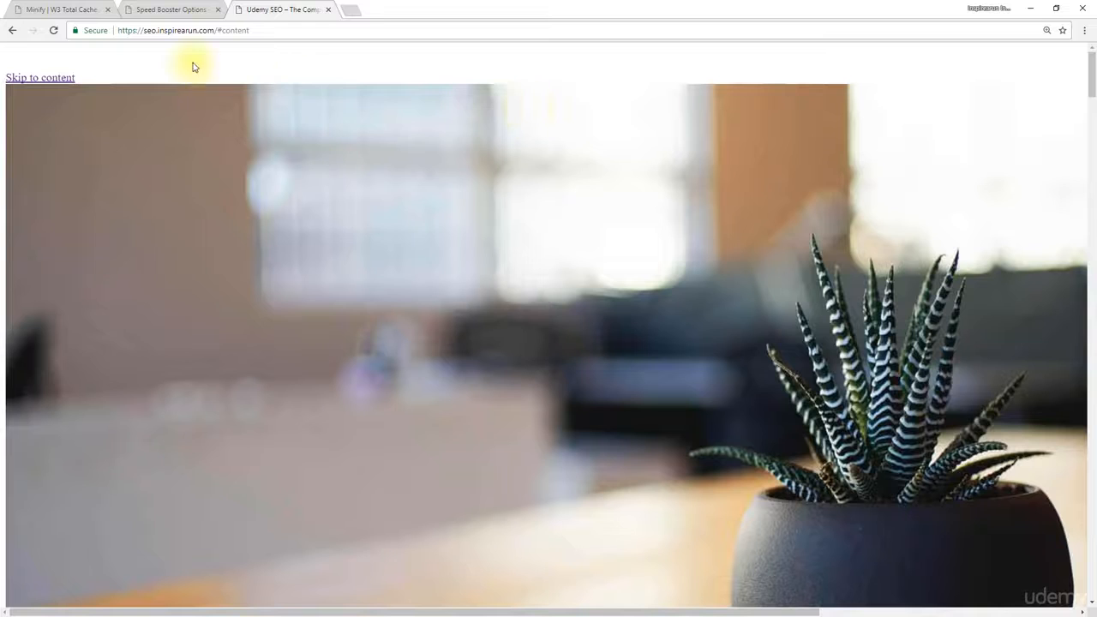
Disable CSS minification in the Minify settings, saving the settings and purging the caches.
{"action": "left_click", "coordinate": [60, 10]}
{"action": "scroll", "coordinate": [323, 335], "scroll_direction": "down", "scroll_amount": 11}
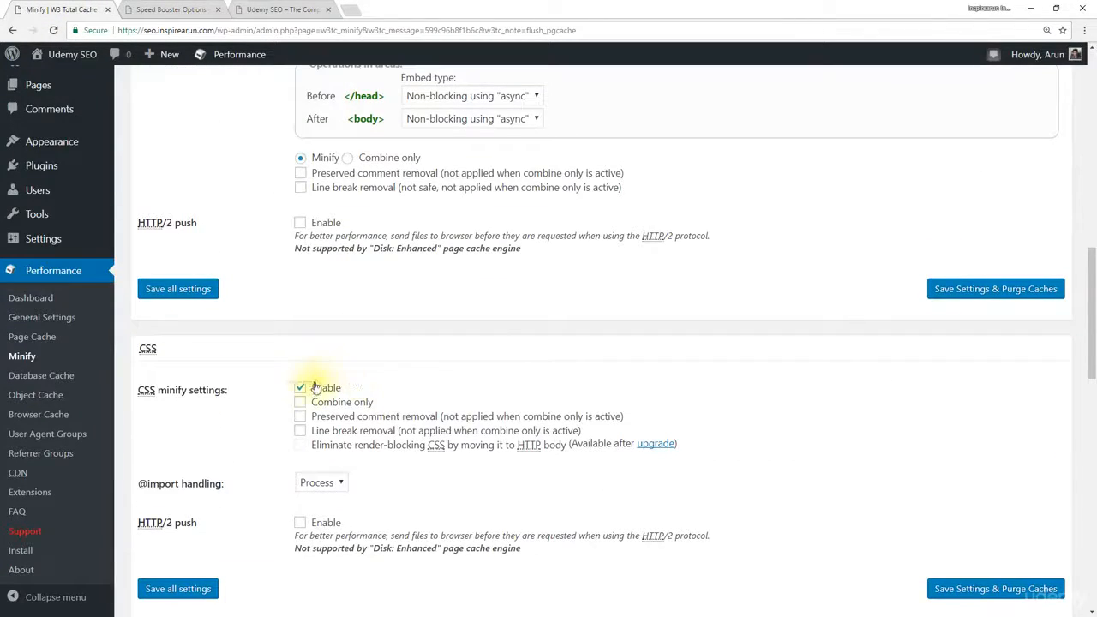
{"action": "left_click", "coordinate": [299, 389]}
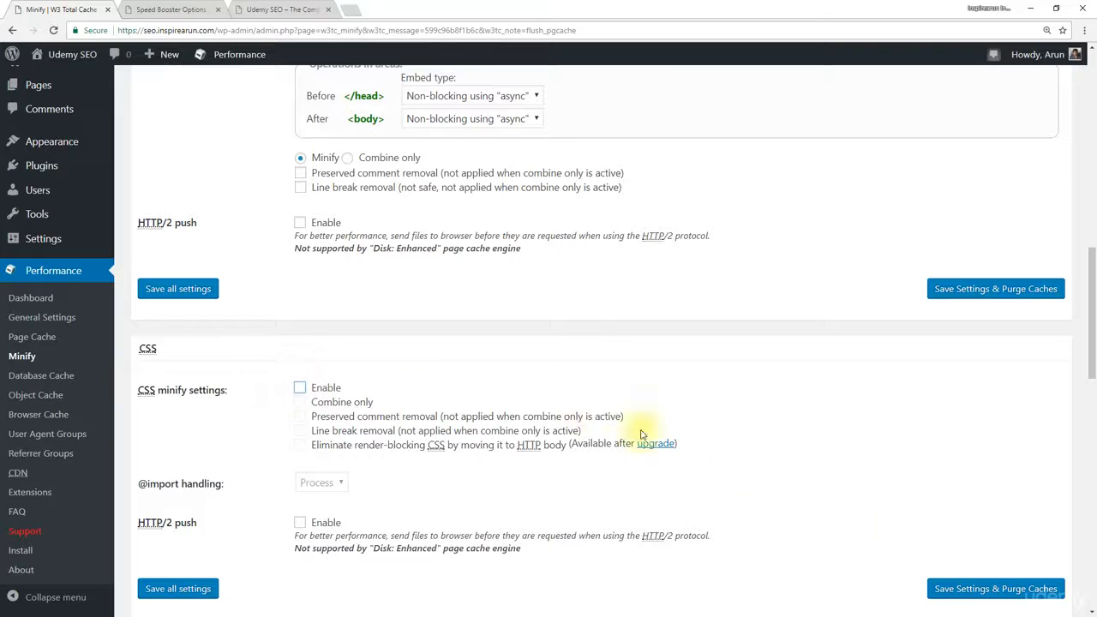
{"action": "left_click", "coordinate": [1014, 591]}
Reload the home page, check its layout down through the blog posts, and review the JS and General sections of the Minify settings.
{"action": "left_click", "coordinate": [267, 11]}
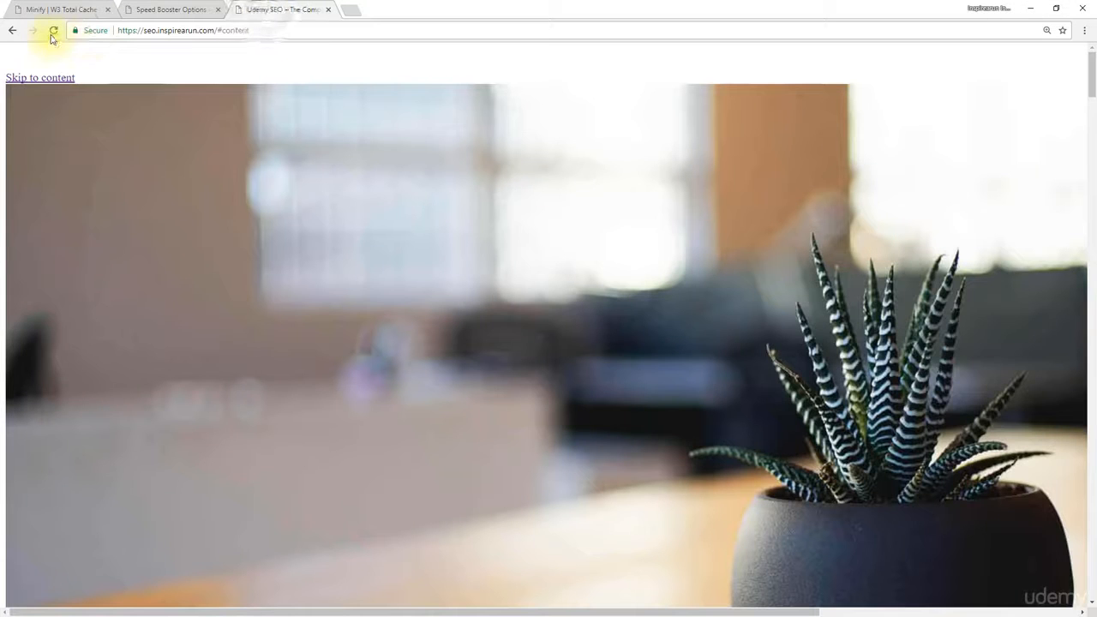
{"action": "left_click", "coordinate": [53, 35]}
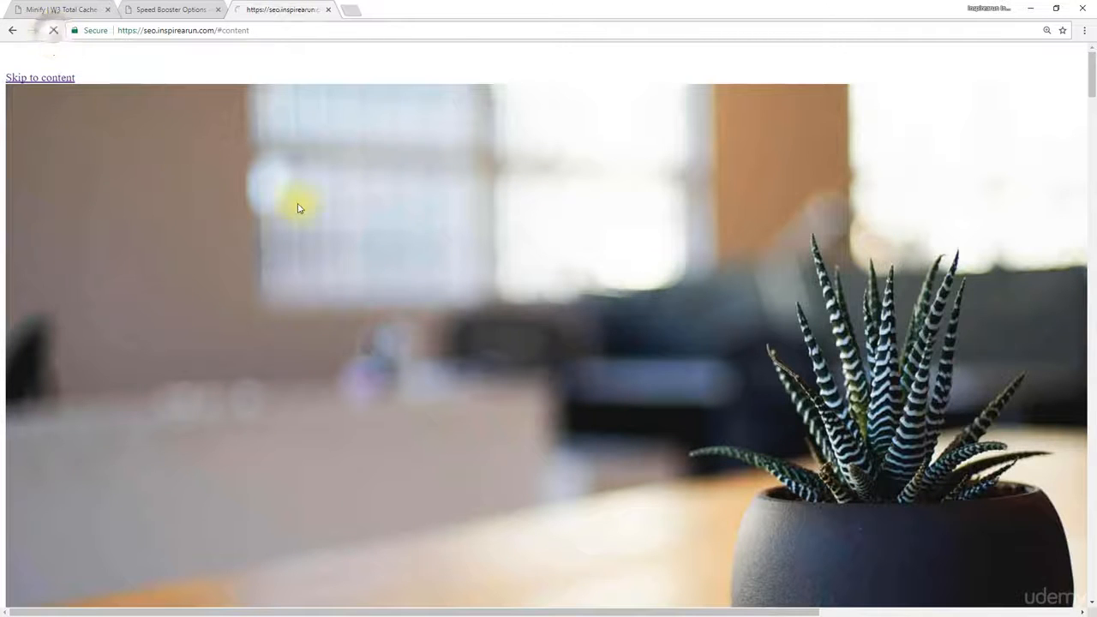
{"action": "left_click_drag", "start_coordinate": [1092, 75], "coordinate": [1062, 287]}
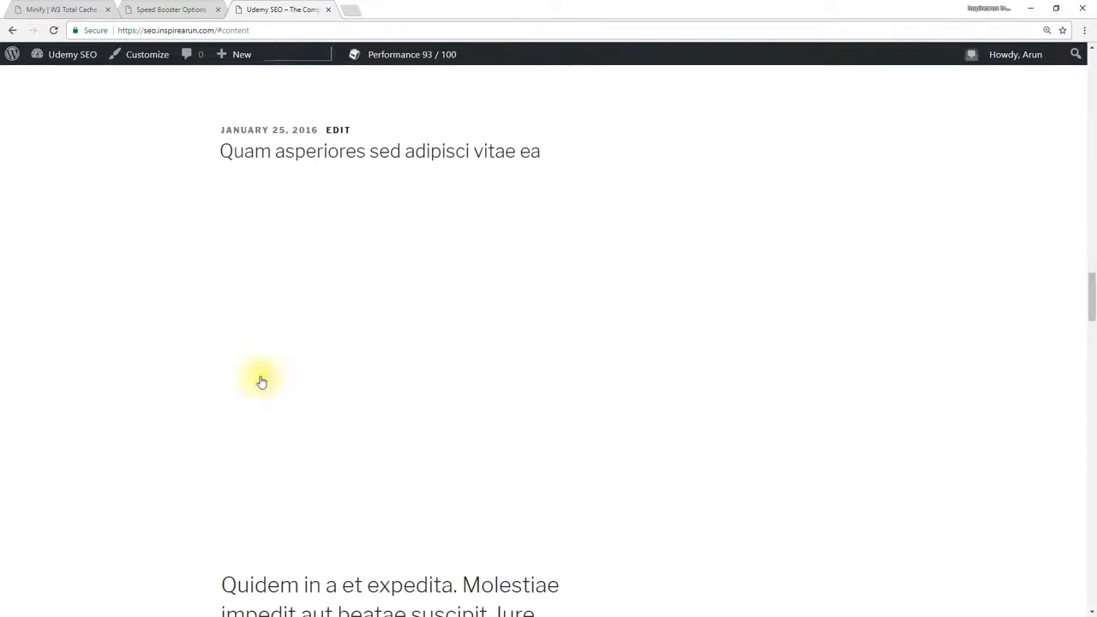
{"action": "left_click_drag", "start_coordinate": [1088, 294], "coordinate": [1092, 170]}
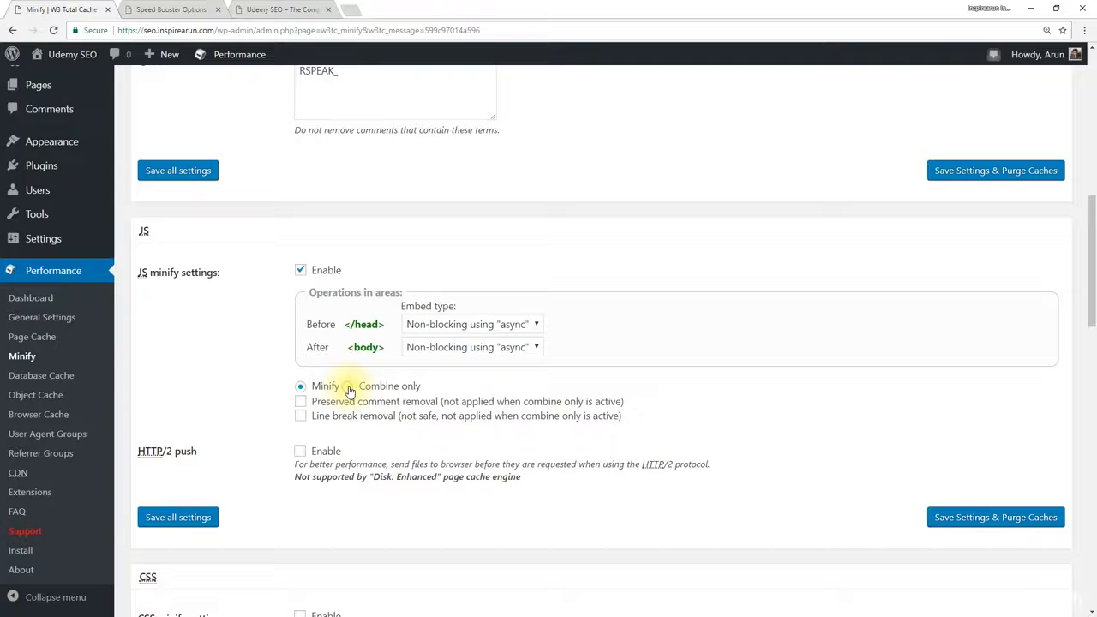
{"action": "scroll", "coordinate": [349, 390], "scroll_direction": "up", "scroll_amount": 4}
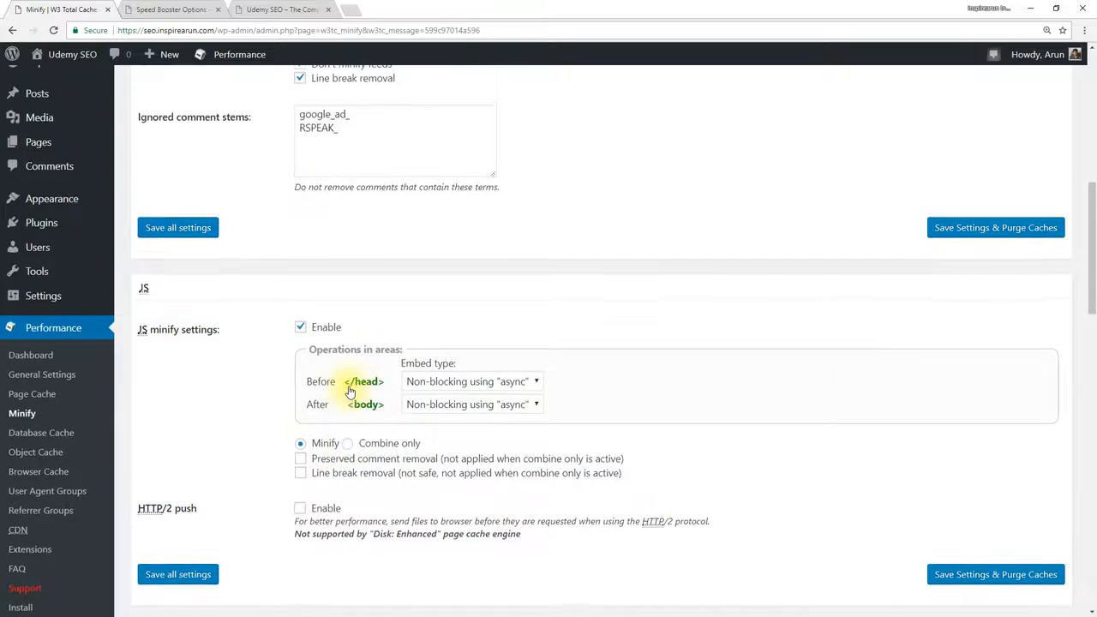
{"action": "scroll", "coordinate": [348, 386], "scroll_direction": "up", "scroll_amount": 3}
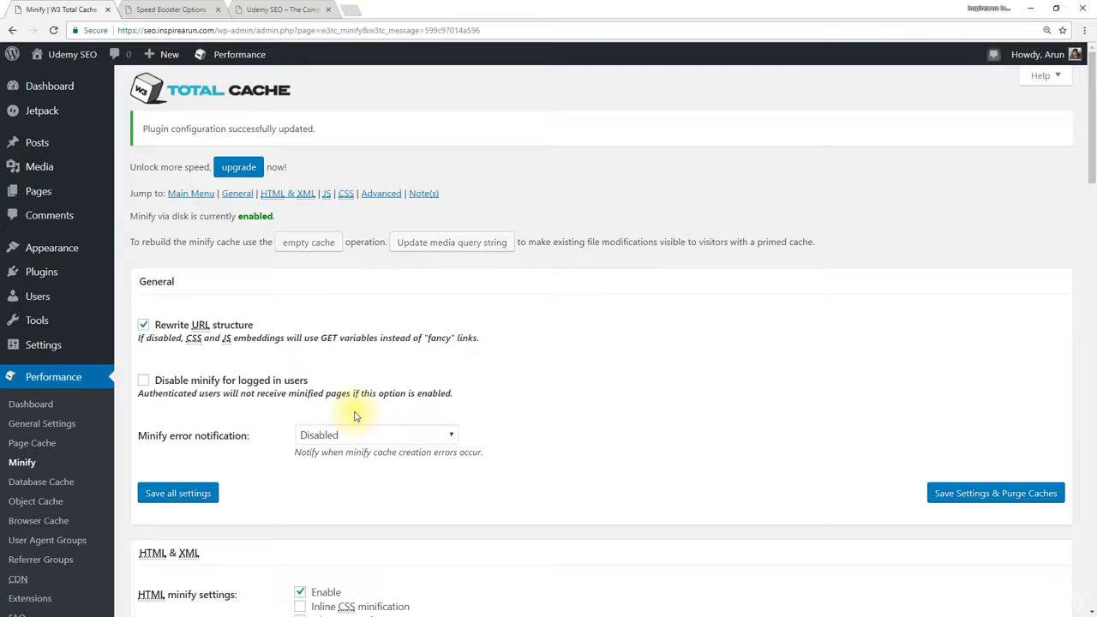
{"action": "scroll", "coordinate": [357, 416], "scroll_direction": "down", "scroll_amount": 3}
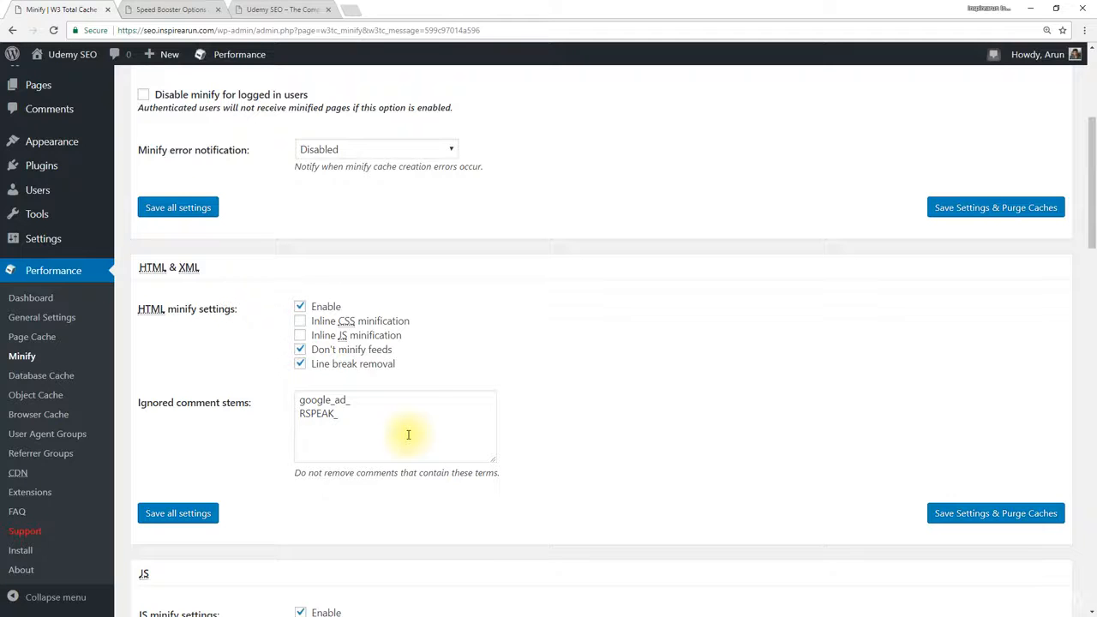
{"action": "scroll", "coordinate": [408, 434], "scroll_direction": "up", "scroll_amount": 3}
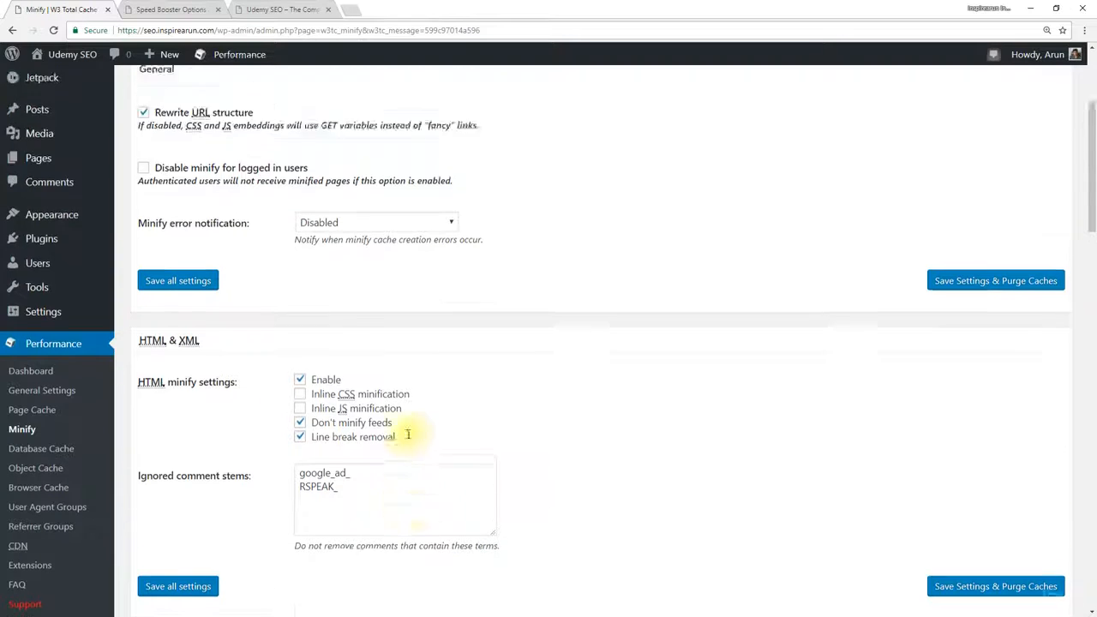
{"action": "scroll", "coordinate": [249, 334], "scroll_direction": "down", "scroll_amount": 3}
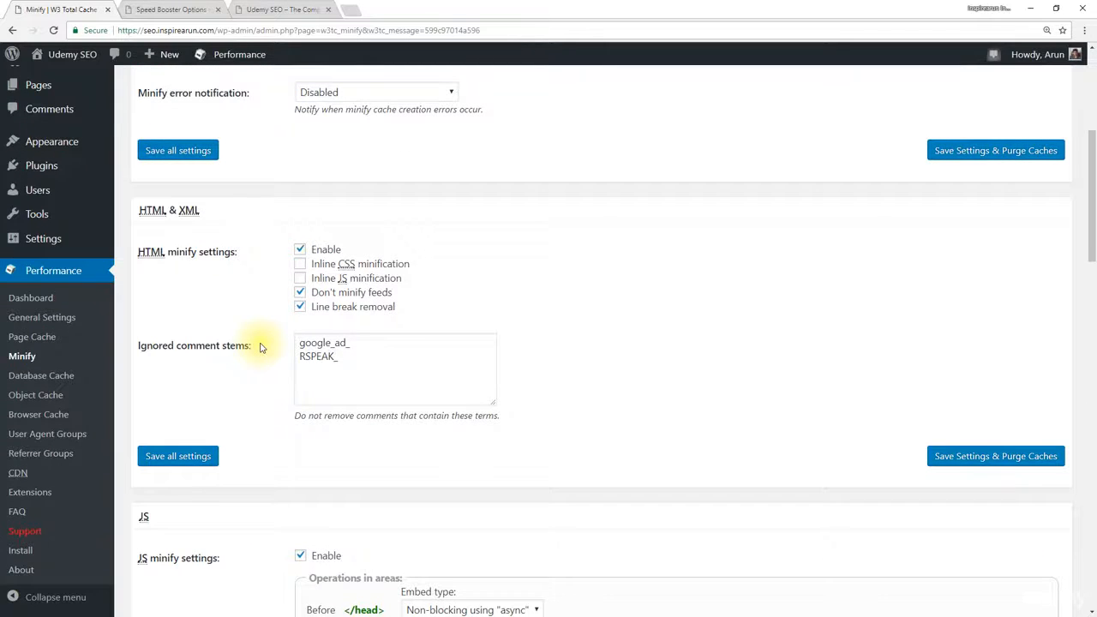
{"action": "scroll", "coordinate": [261, 347], "scroll_direction": "up", "scroll_amount": 5}
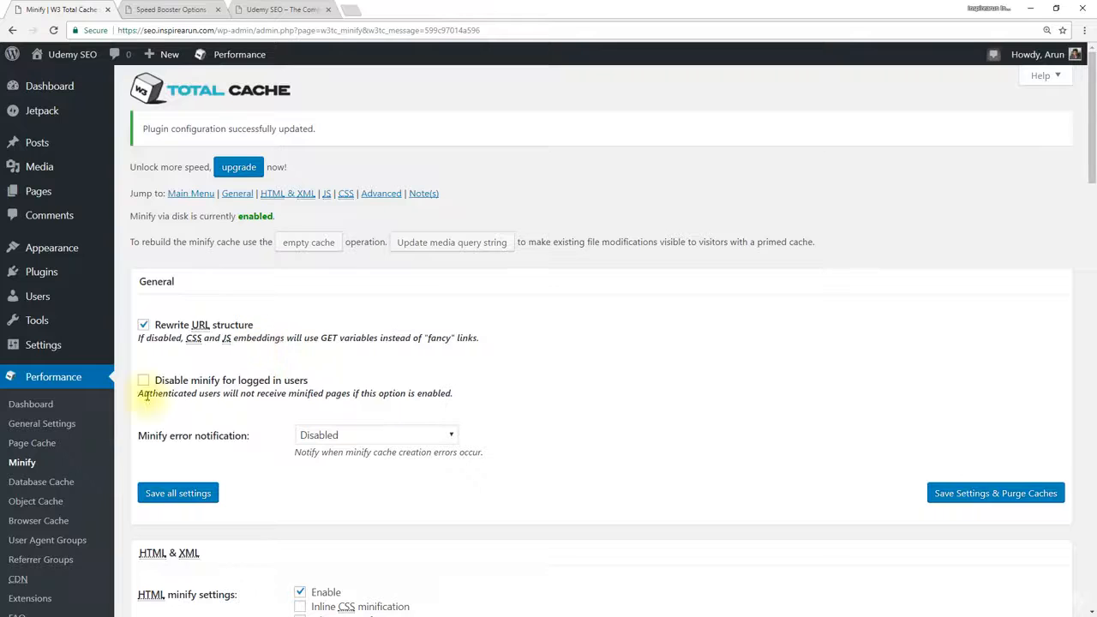
Disable Minify entirely in W3 Total Cache's General Settings, saving the settings and purging the caches.
{"action": "left_click", "coordinate": [47, 425]}
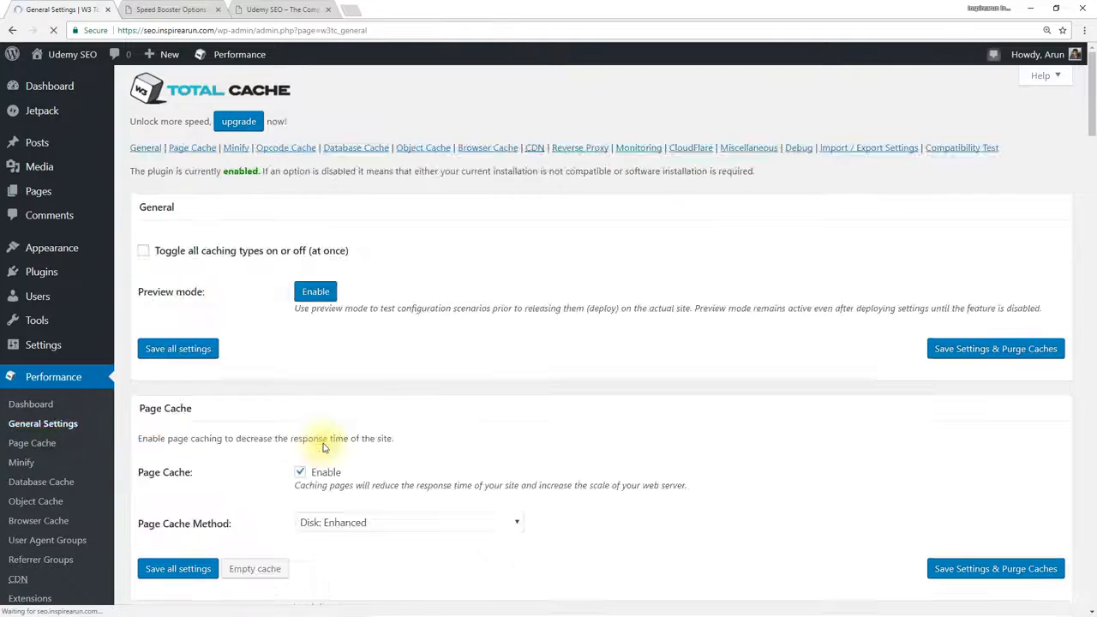
{"action": "scroll", "coordinate": [324, 446], "scroll_direction": "down", "scroll_amount": 2}
{"action": "scroll", "coordinate": [317, 433], "scroll_direction": "down", "scroll_amount": 1}
{"action": "left_click", "coordinate": [299, 406]}
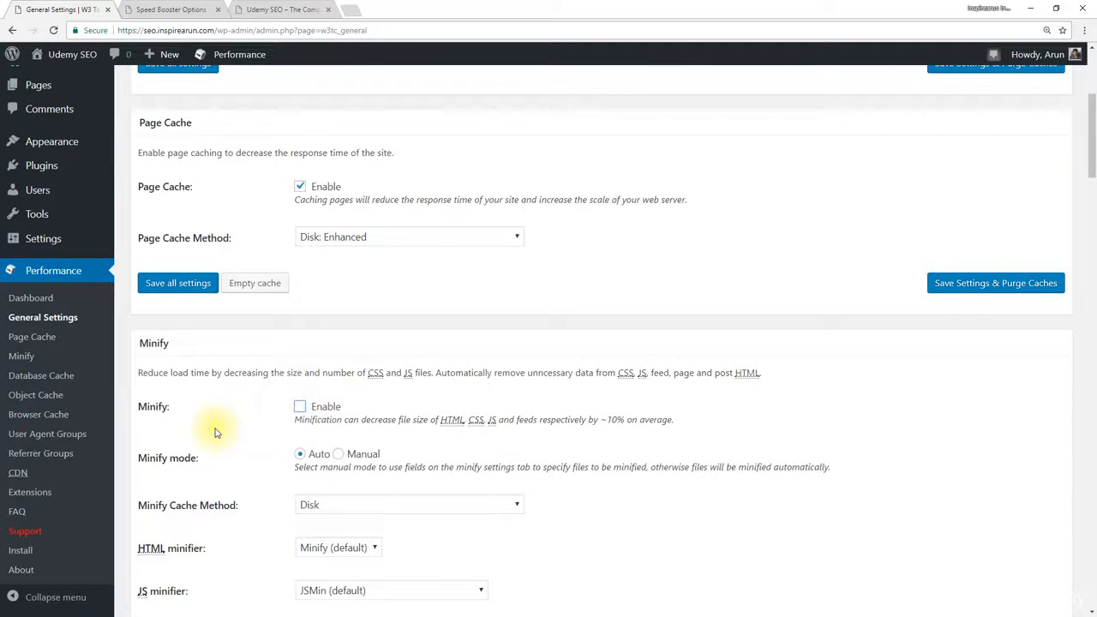
{"action": "scroll", "coordinate": [216, 432], "scroll_direction": "down", "scroll_amount": 3}
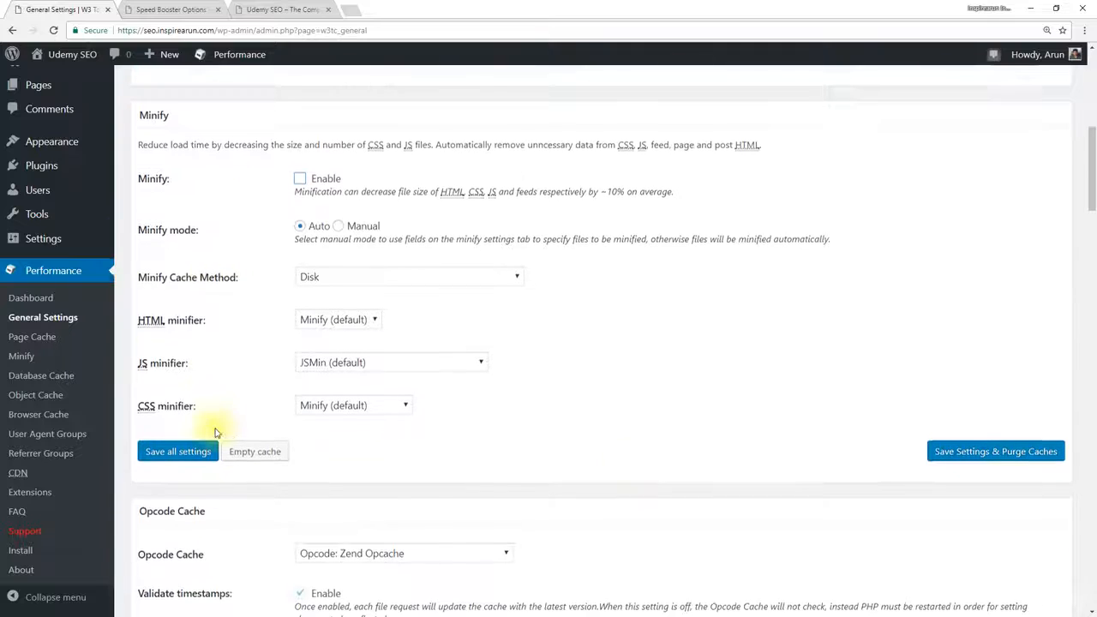
{"action": "left_click", "coordinate": [968, 452]}
Reload the site's home page and check its layout and performance score with minification turned off.
{"action": "left_click", "coordinate": [281, 10]}
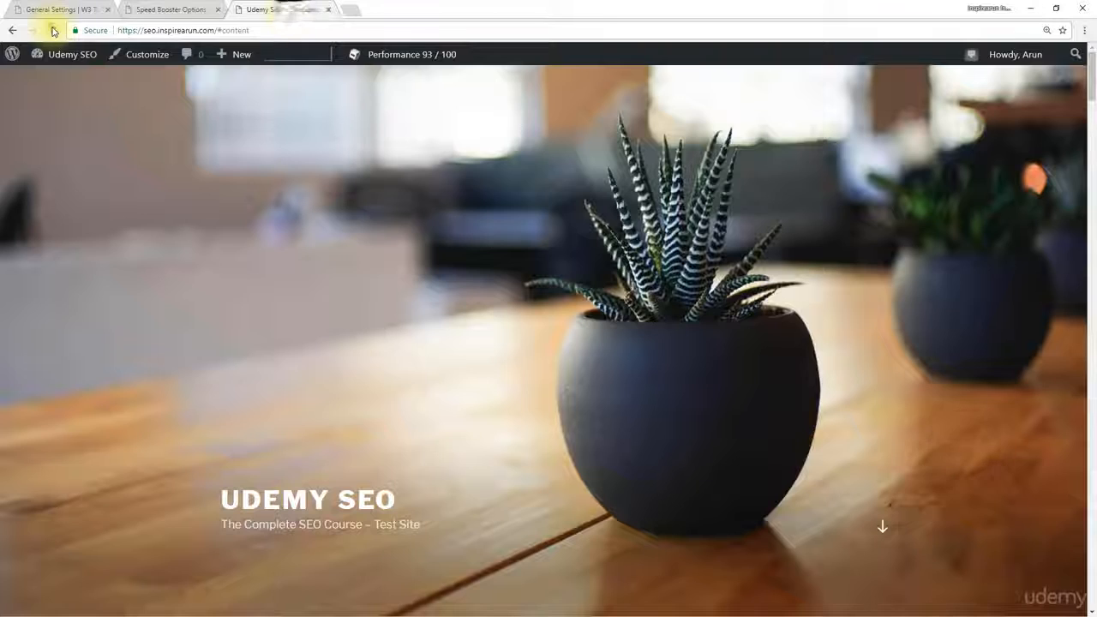
{"action": "left_click", "coordinate": [53, 30]}
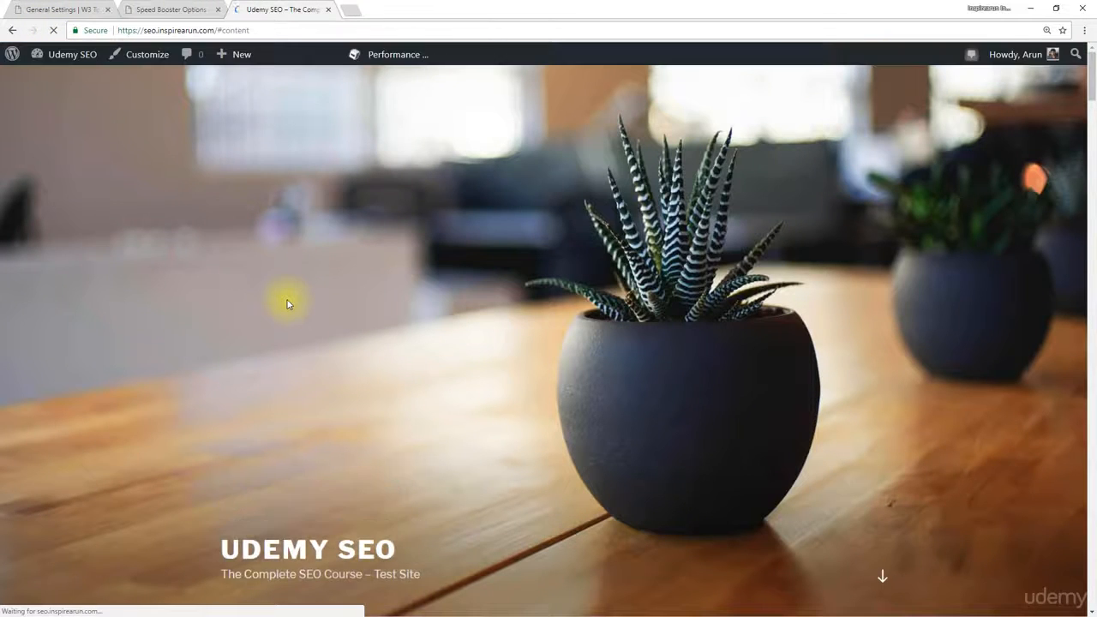
{"action": "mouse_move", "coordinate": [1091, 86]}
{"action": "left_mouse_down"}
{"action": "mouse_move", "coordinate": [1091, 568]}
{"action": "mouse_move", "coordinate": [1092, 81]}
{"action": "left_mouse_up"}
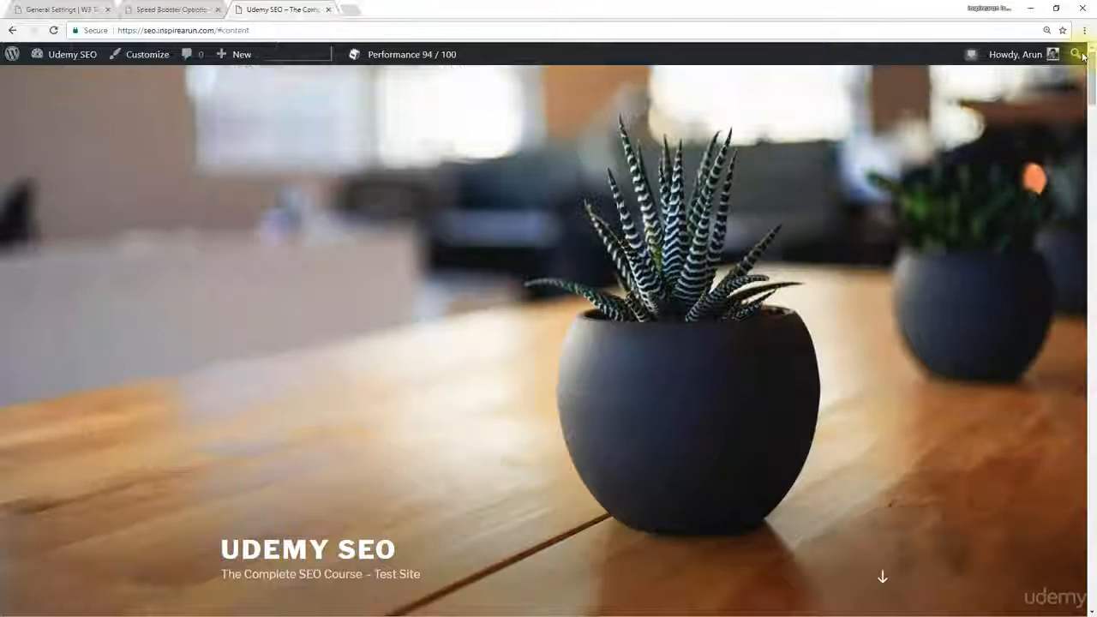
{"action": "mouse_move", "coordinate": [433, 60]}
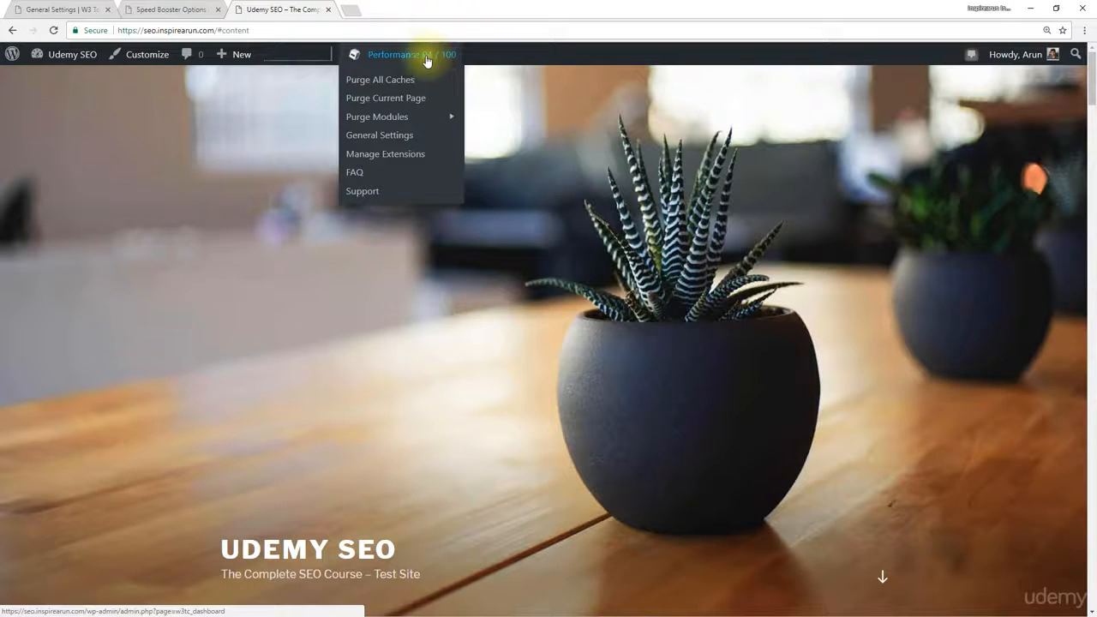